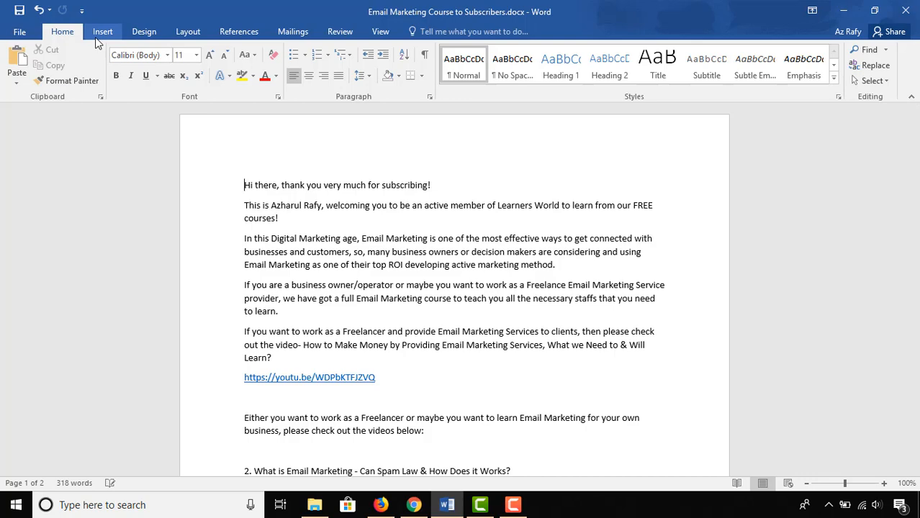
Insert the picture Email Marketing Tutorial.png at the start of the document and move the greeting to a new line below it.
left_click(102, 32)
left_click(122, 63)
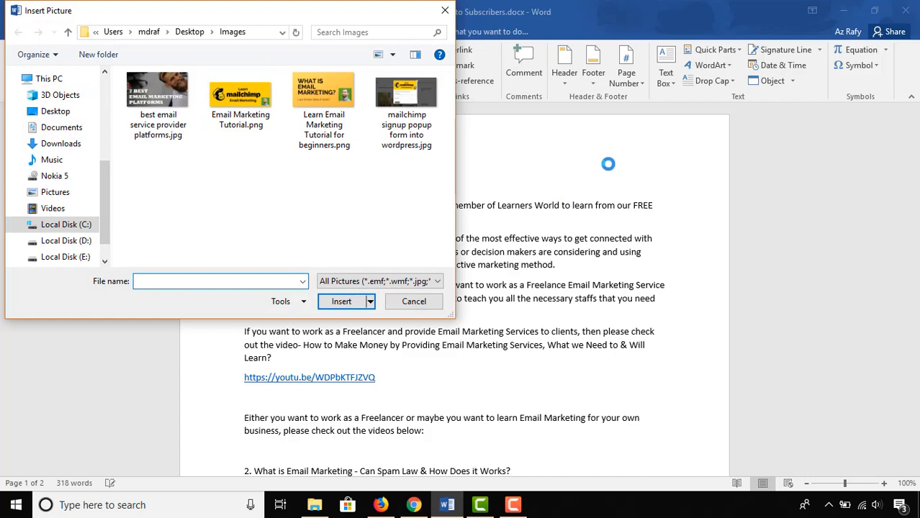
left_click(234, 113)
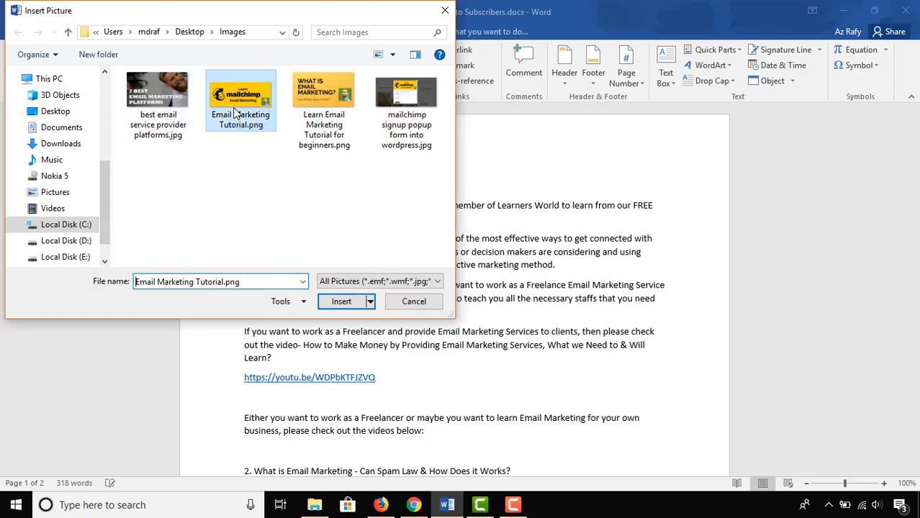
left_click(333, 302)
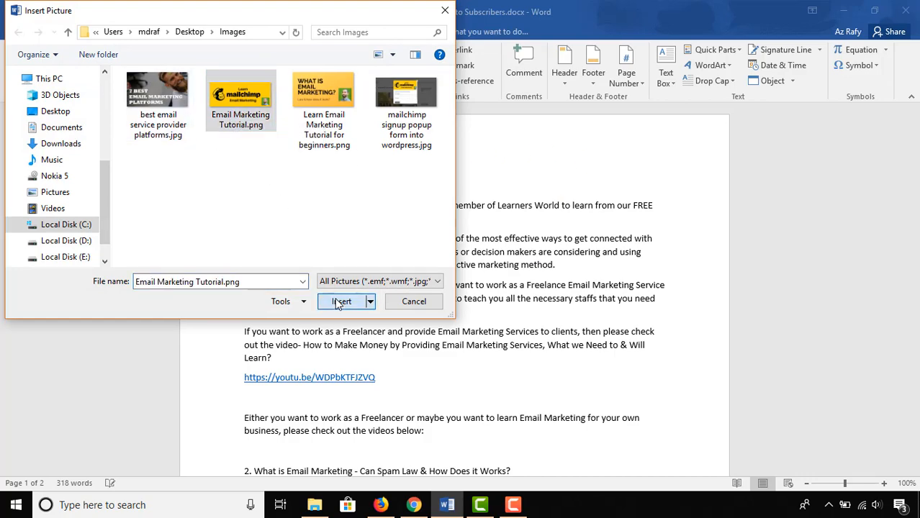
left_click(687, 328)
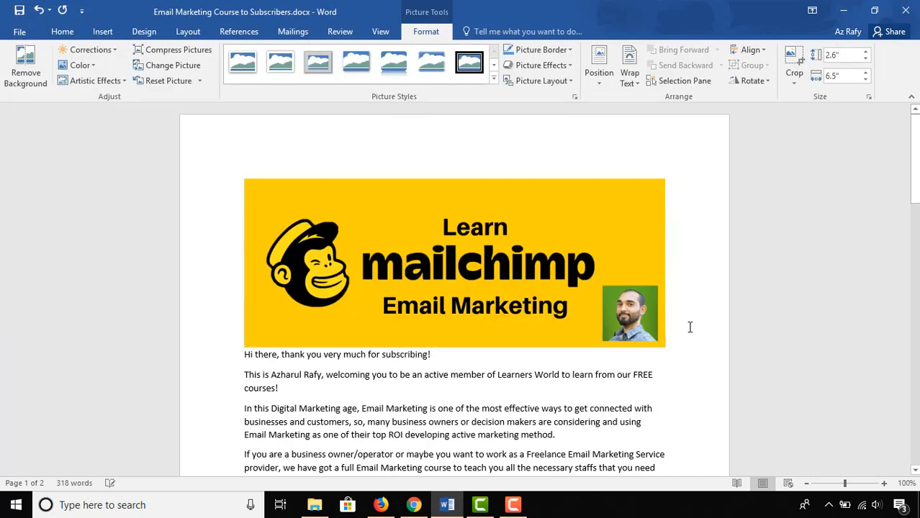
key("Return")
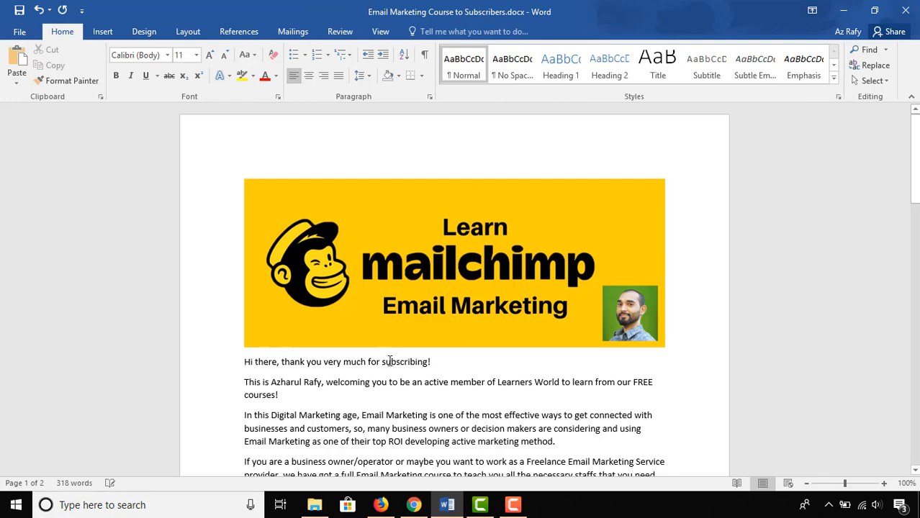
Insert the picture "Learn Email Marketing Tutorial for beginners.png" on a new line below the video link of item 2.
scroll(454, 442, "down", 7)
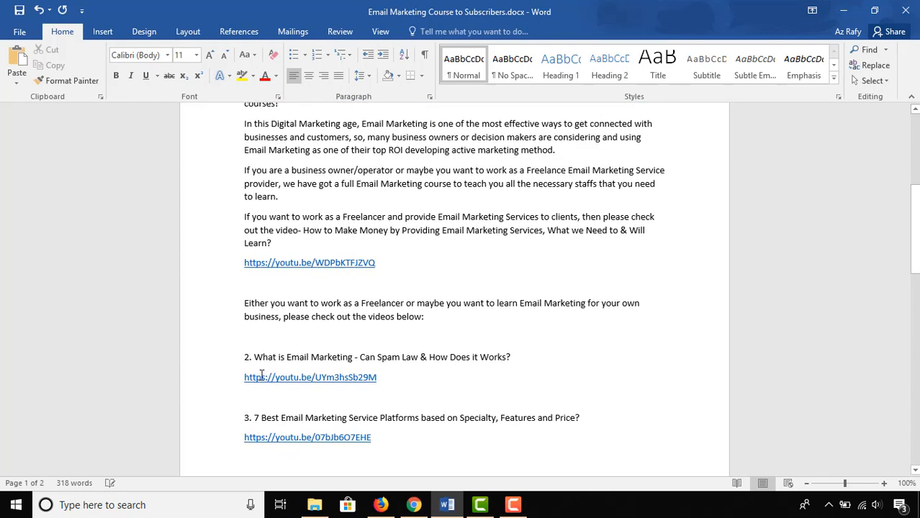
left_click(383, 380)
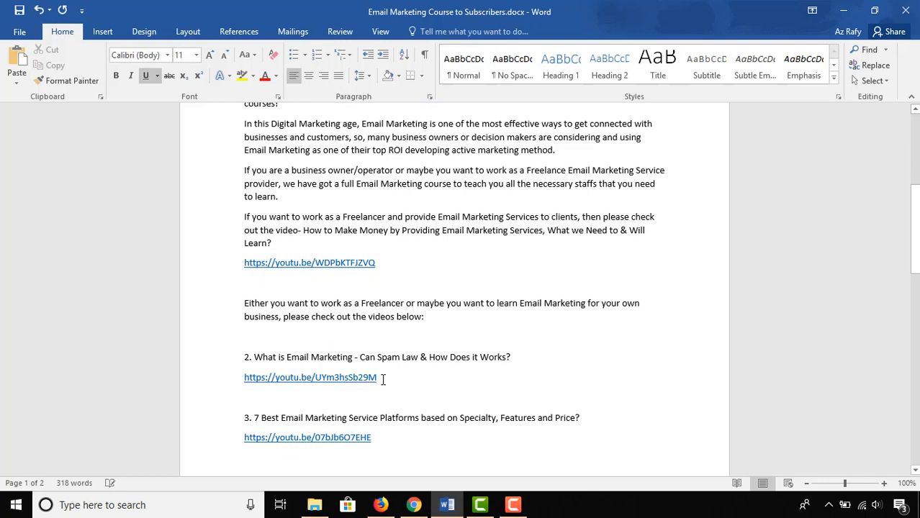
key("Return")
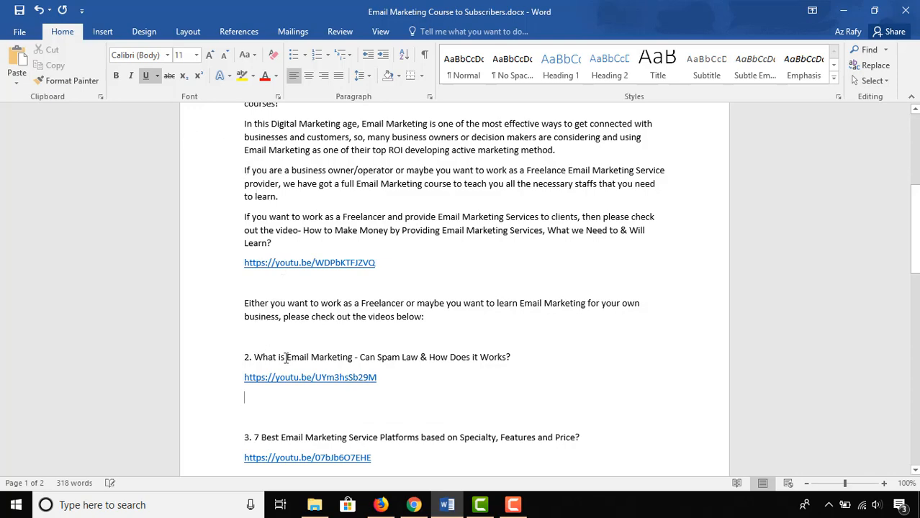
left_click(101, 32)
left_click(113, 57)
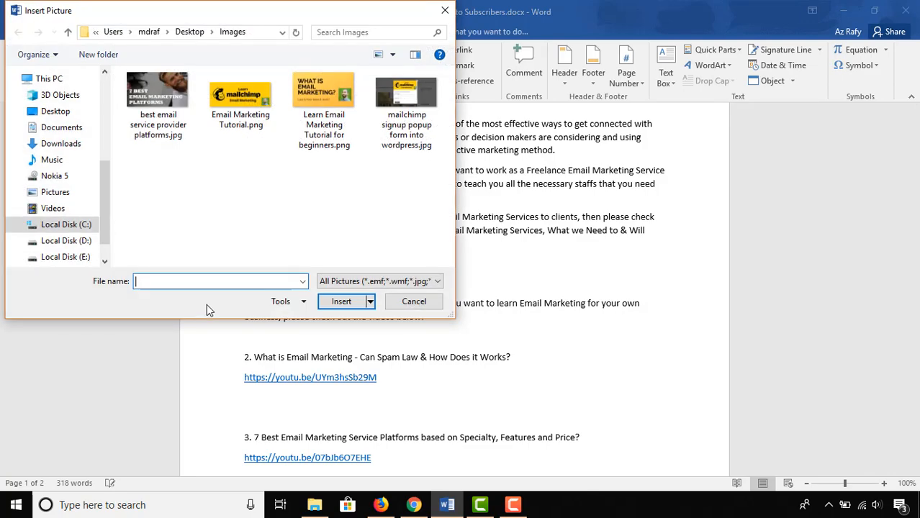
left_click(337, 130)
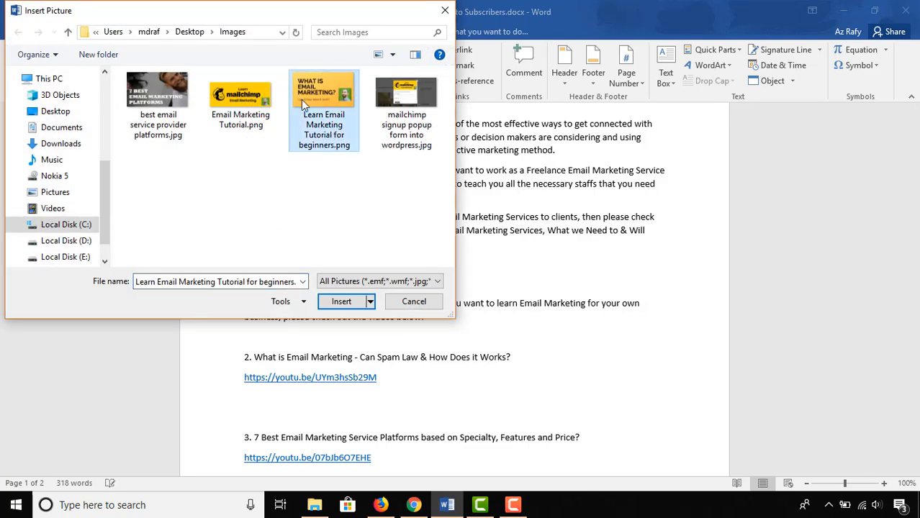
left_click(340, 302)
Insert the picture "best email service provider platforms.jpg" on a new line below the video link of item 3.
scroll(382, 284, "up", 5)
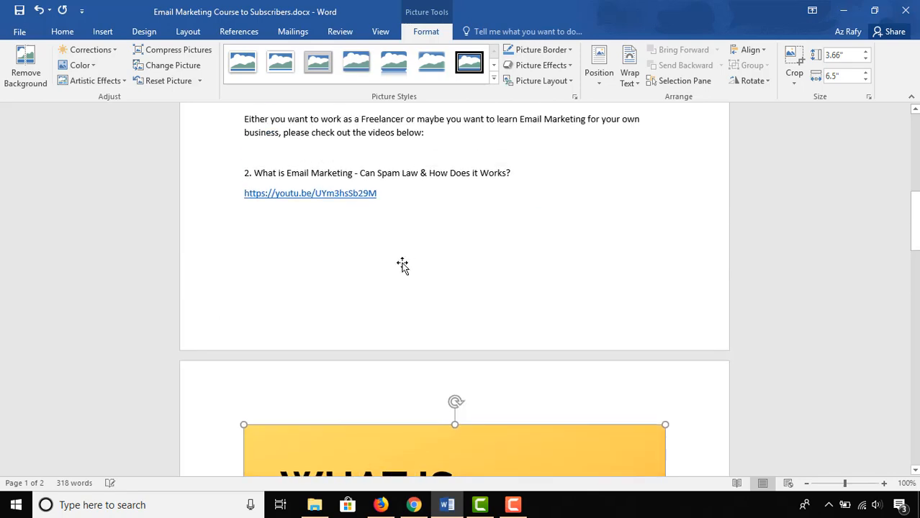
scroll(432, 270, "down", 7)
scroll(479, 277, "down", 3)
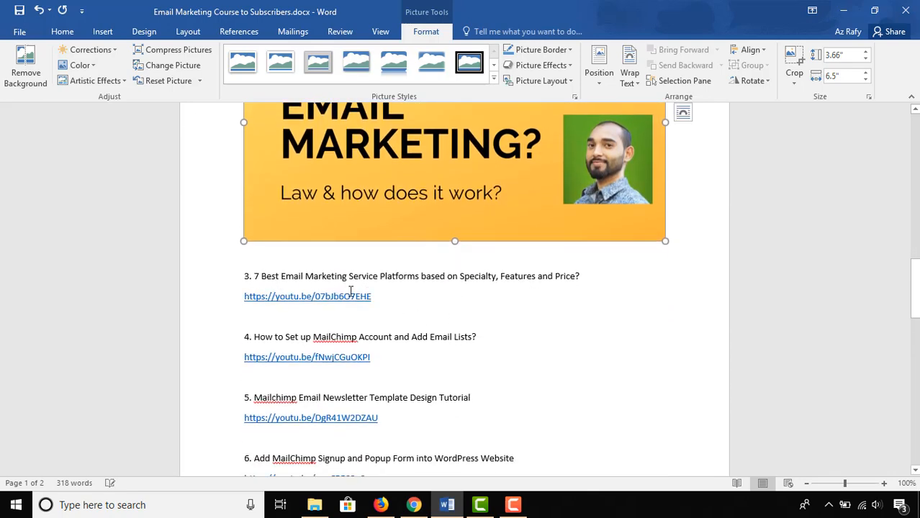
left_click(399, 295)
key("Return")
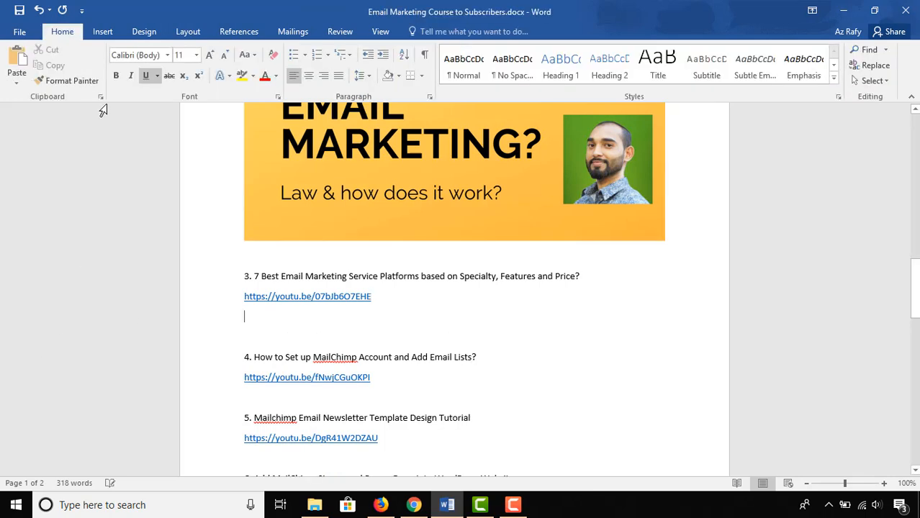
left_click(101, 32)
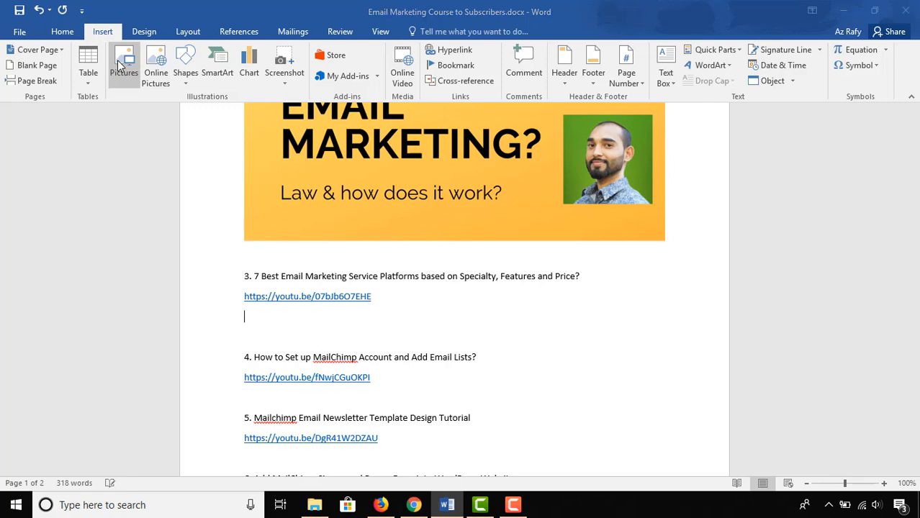
left_click(120, 64)
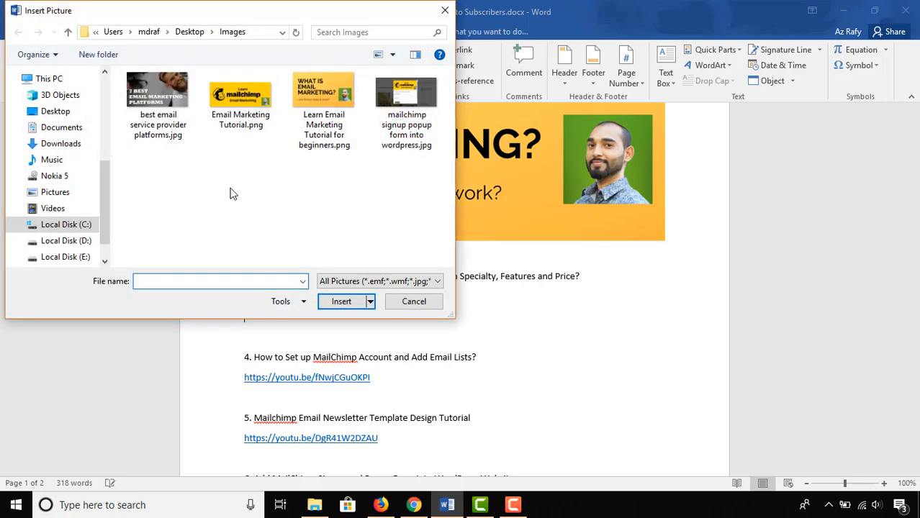
left_click(146, 99)
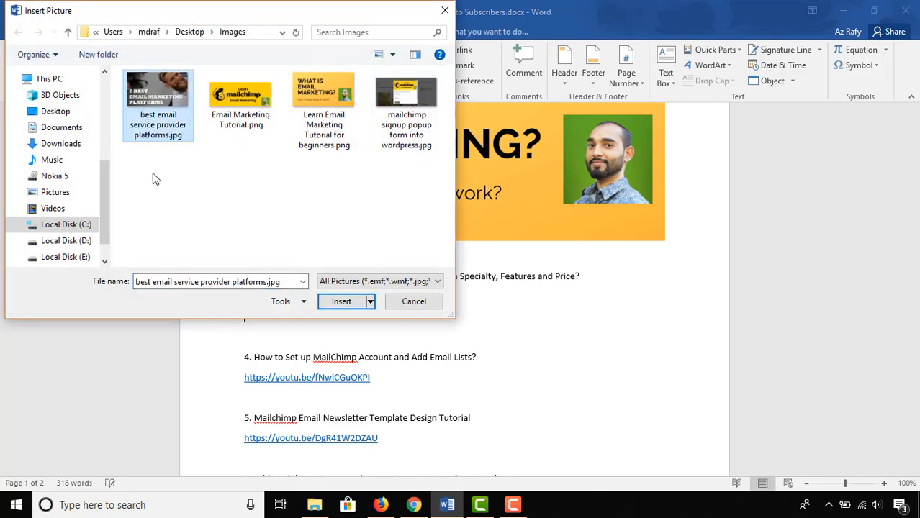
left_click(342, 301)
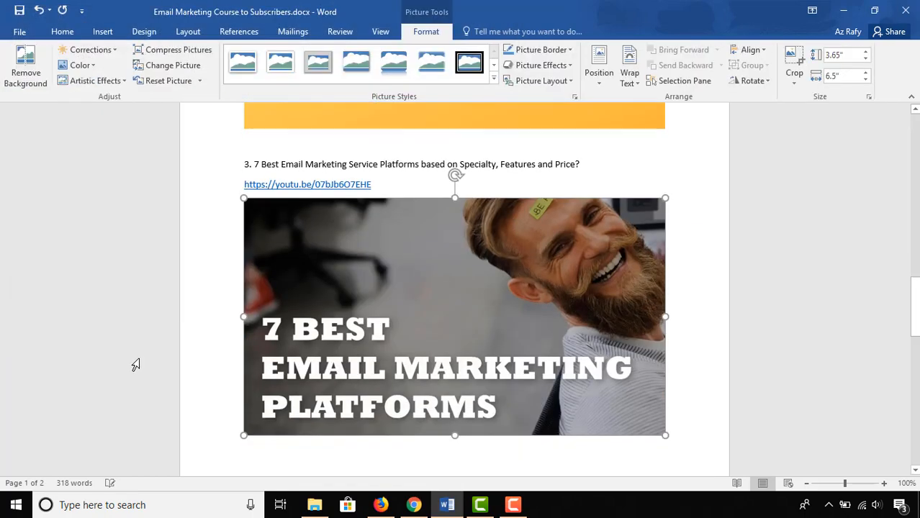
Try to move the "What is Email Marketing?" picture up beside the item 2 video link, and undo the move.
scroll(396, 354, "up", 15)
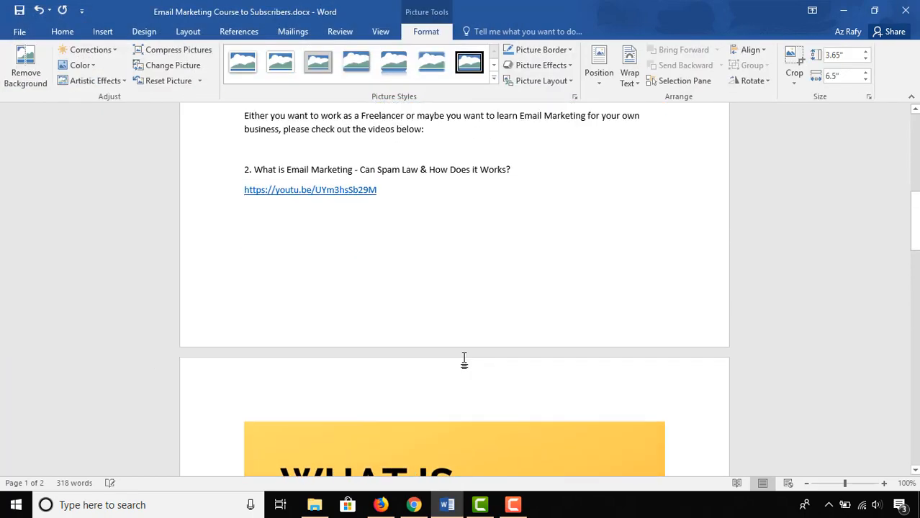
scroll(465, 358, "down", 15)
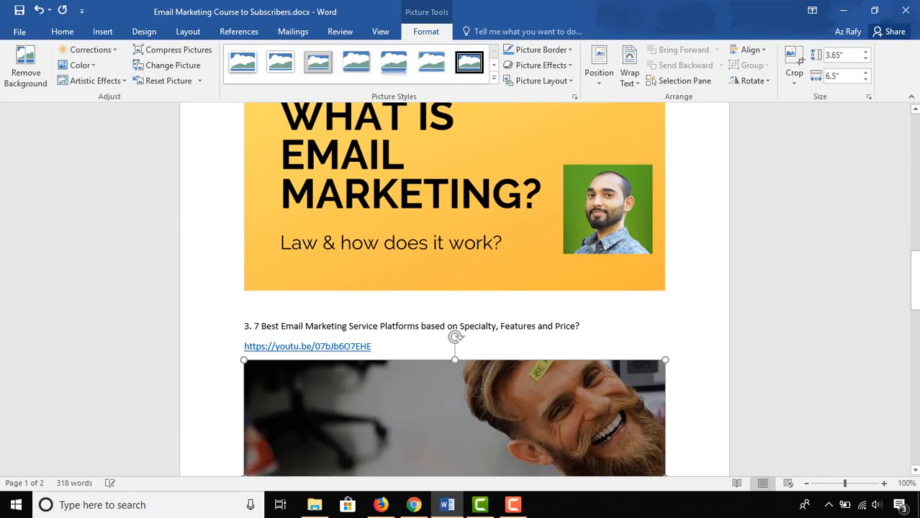
scroll(468, 329, "up", 2)
left_click(456, 247)
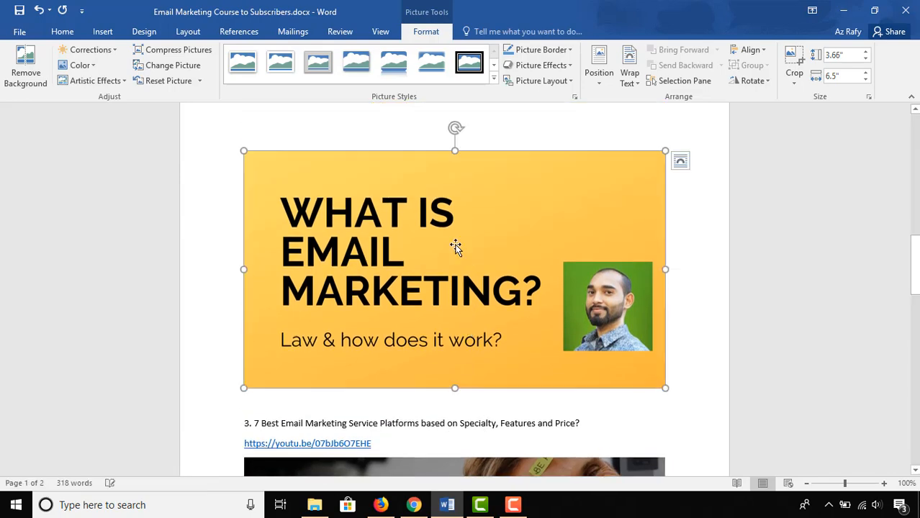
scroll(456, 247, "up", 3)
left_click_drag(476, 369, 465, 197)
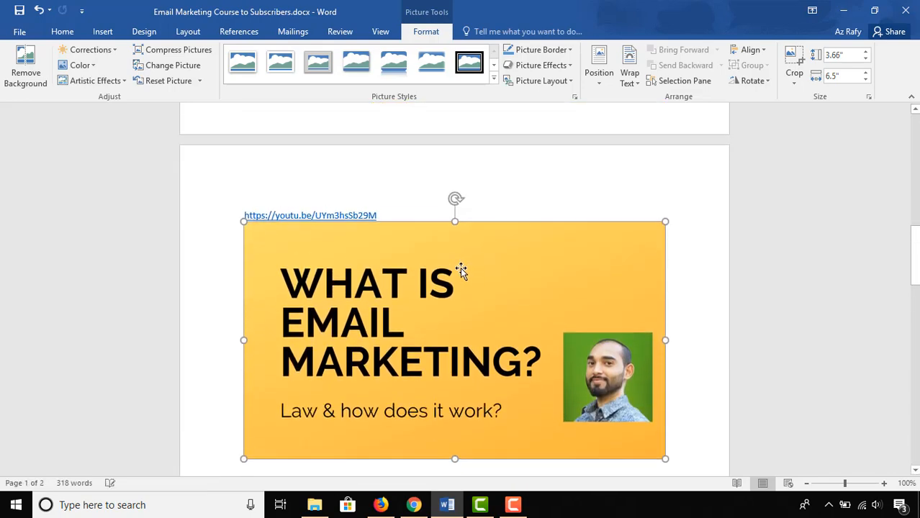
scroll(461, 269, "up", 4)
scroll(486, 310, "down", 7)
scroll(466, 316, "up", 5)
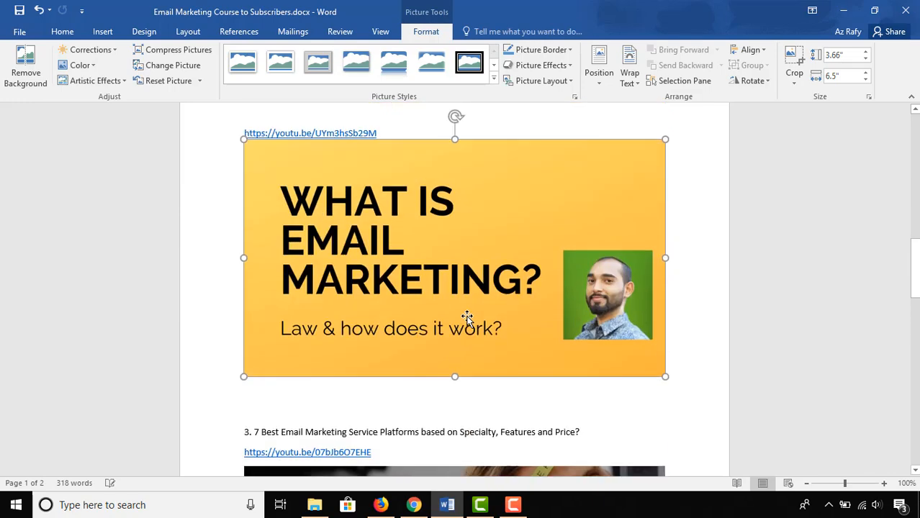
scroll(452, 391, "up", 1)
scroll(439, 265, "up", 4)
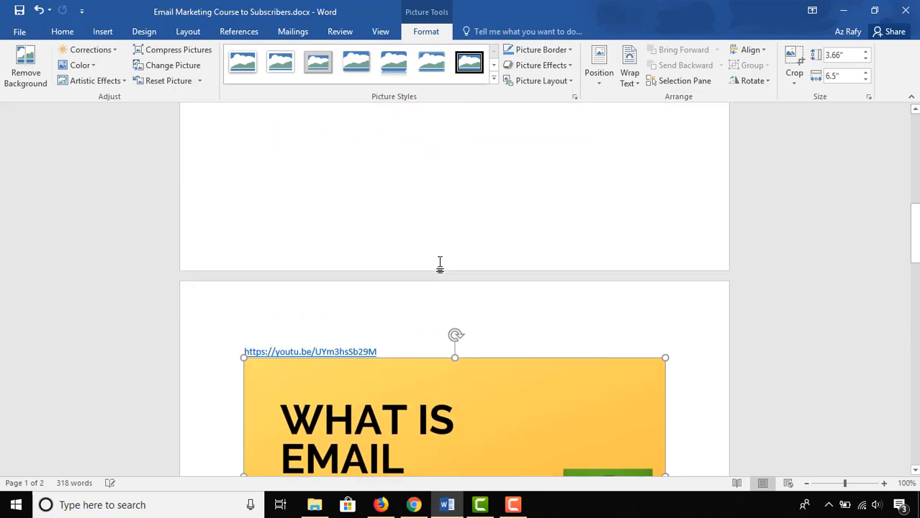
scroll(444, 271, "down", 6)
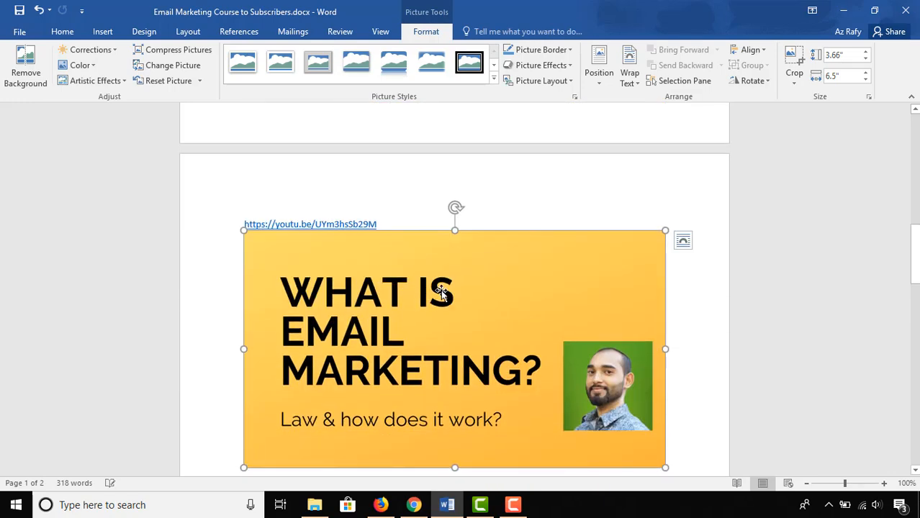
left_click(39, 10)
scroll(549, 294, "up", 4)
scroll(536, 248, "down", 3)
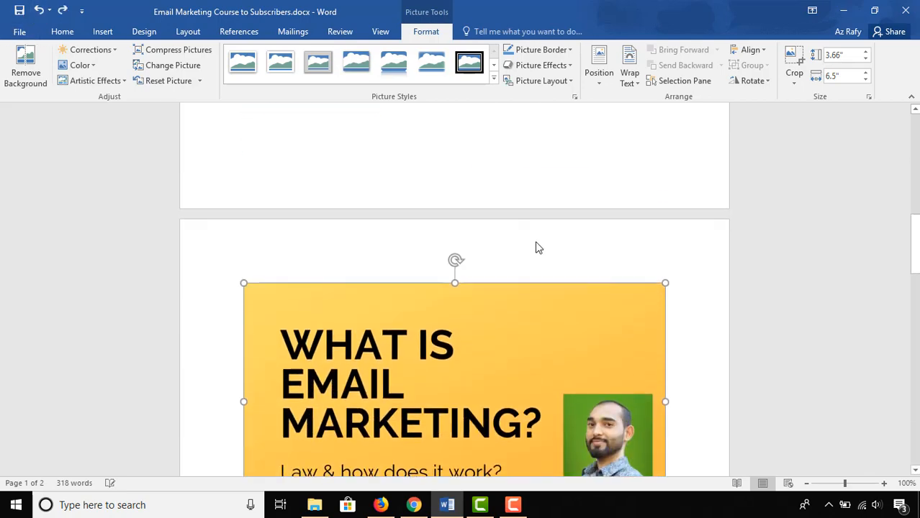
scroll(554, 254, "up", 5)
scroll(489, 328, "down", 7)
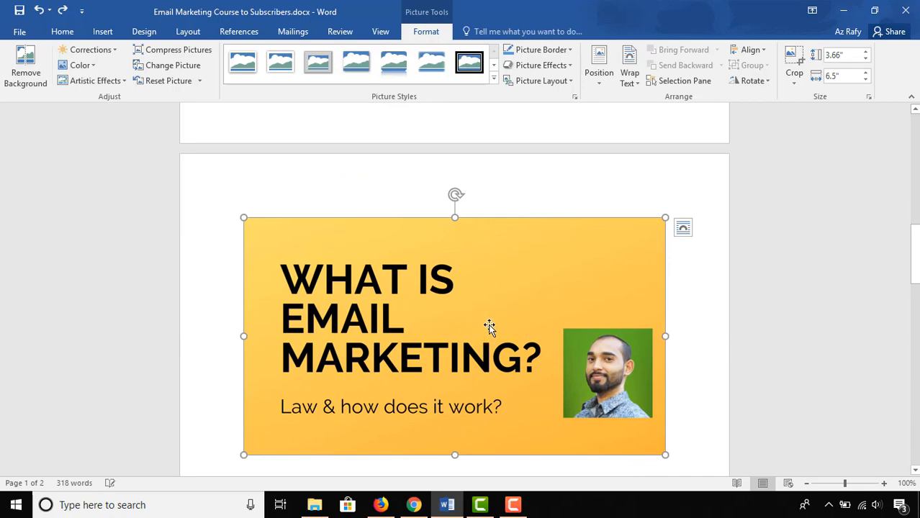
Select the Mailchimp banner picture at the document's start, switch to Firefox, and copy the reloaded Email Marketing Tutorial playlist's URL.
scroll(427, 325, "up", 15)
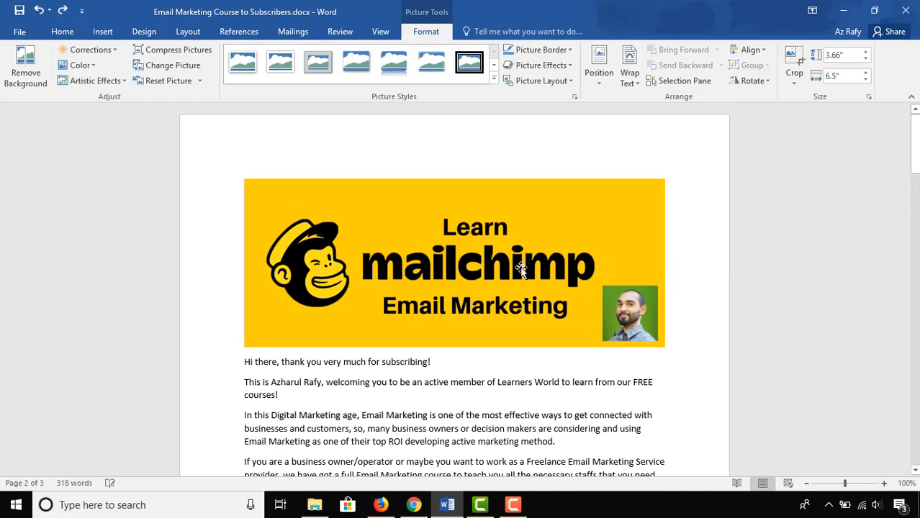
left_click(483, 263)
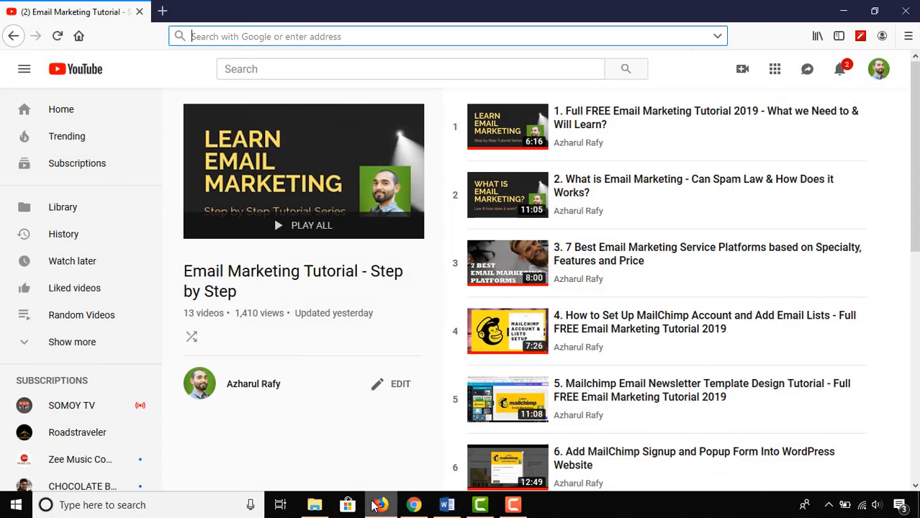
left_click(381, 504)
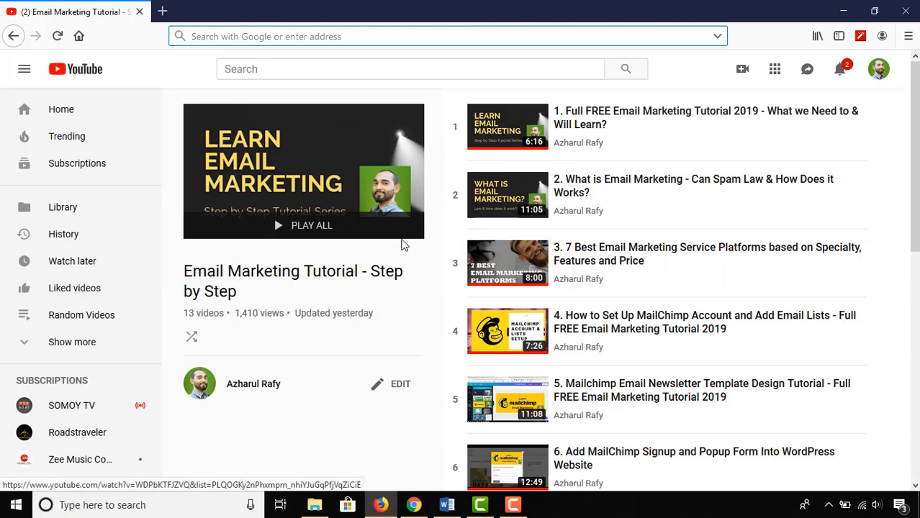
left_click(57, 35)
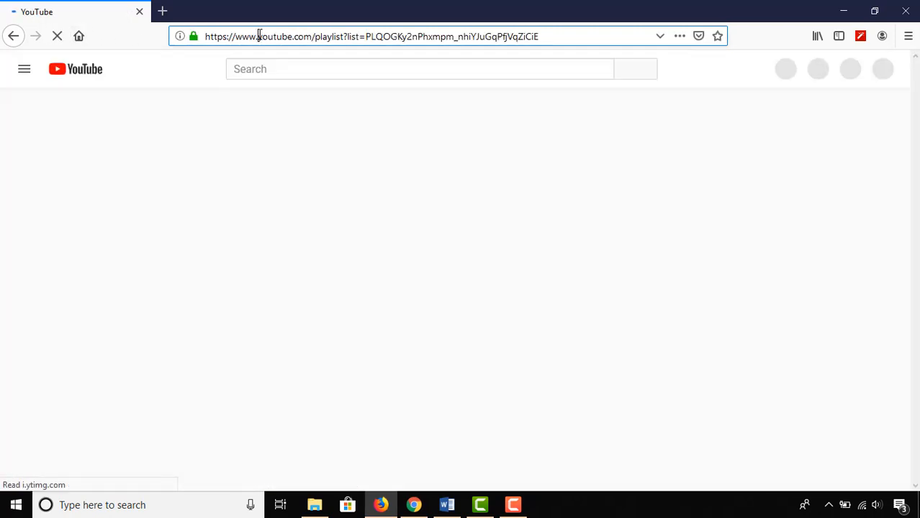
left_click(233, 35)
key("ctrl+c")
right_click(234, 36)
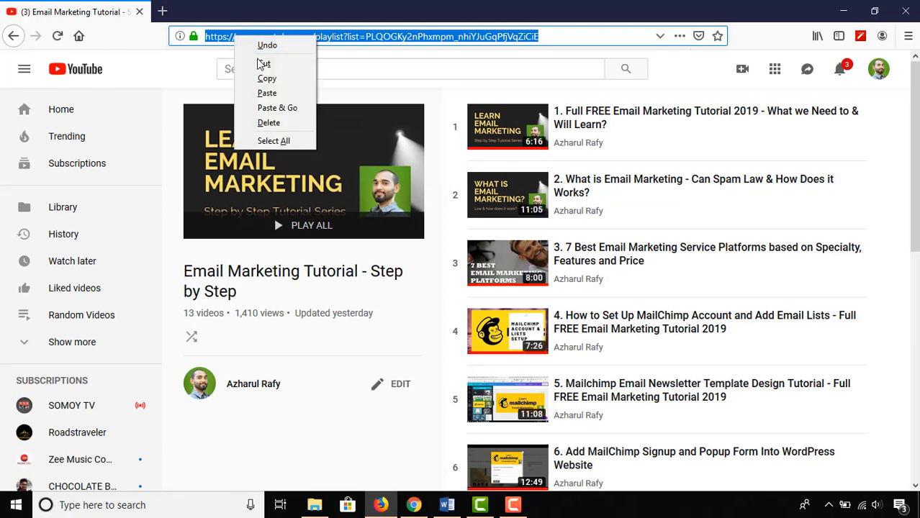
left_click(266, 78)
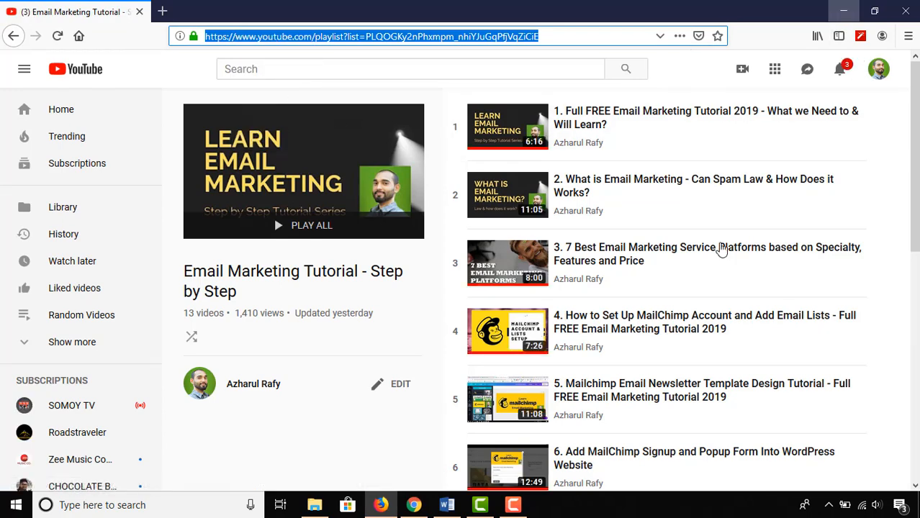
Switch to Word and hyperlink the Mailchimp banner picture to the copied YouTube playlist URL.
left_click(446, 505)
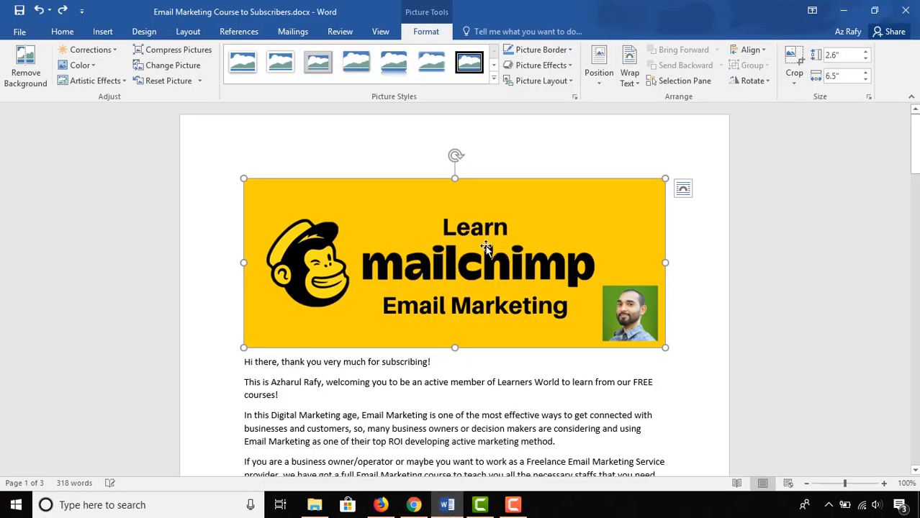
right_click(452, 227)
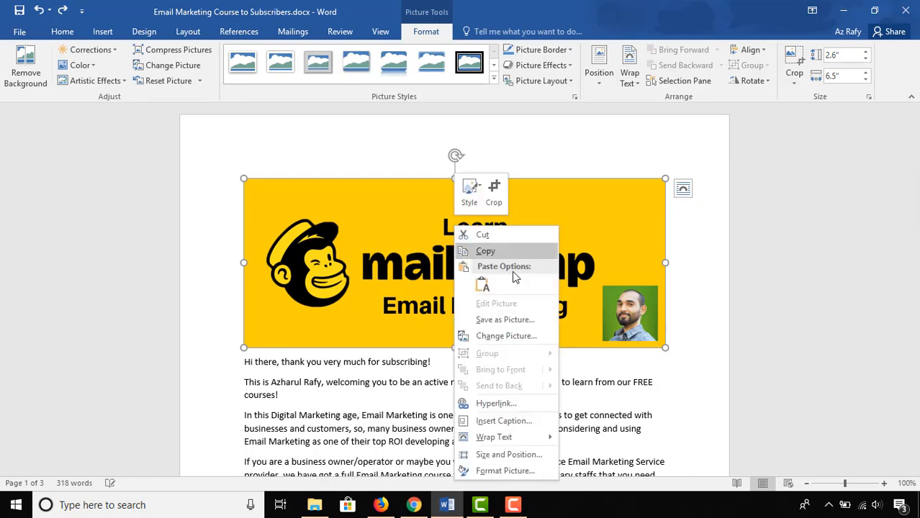
left_click(482, 406)
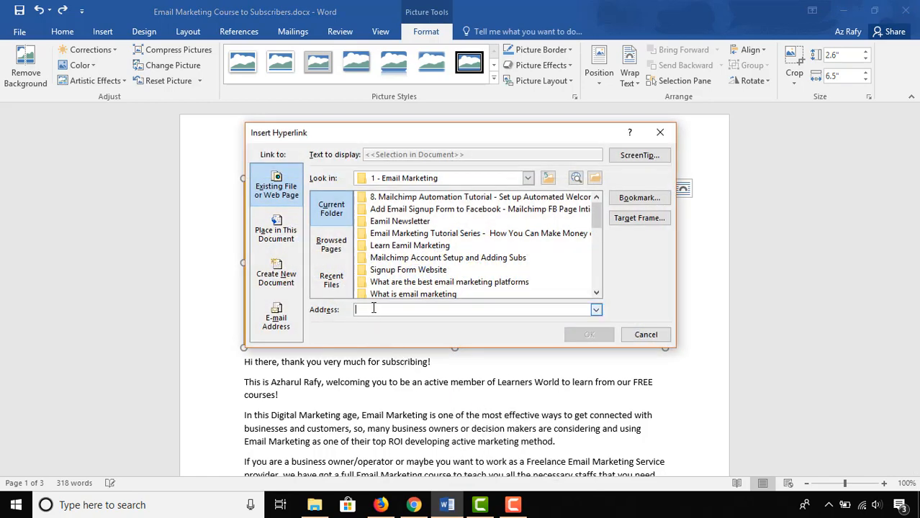
right_click(373, 308)
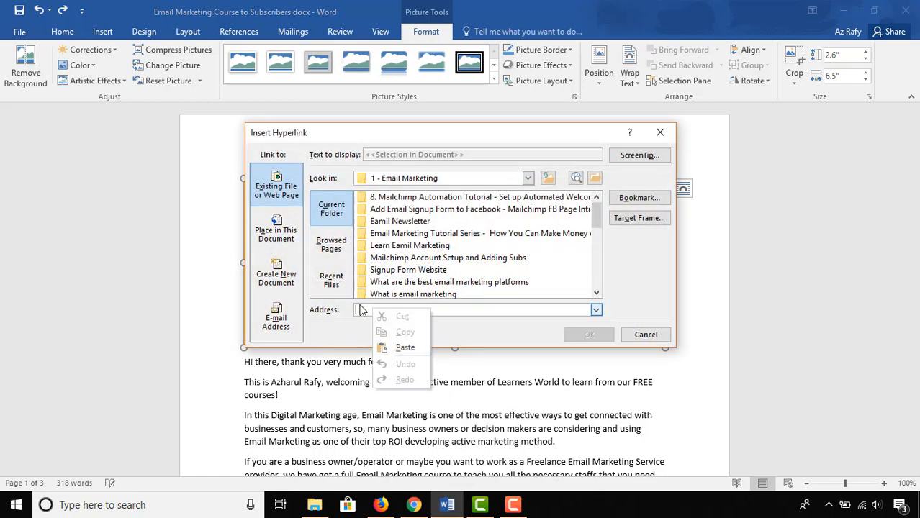
left_click(382, 348)
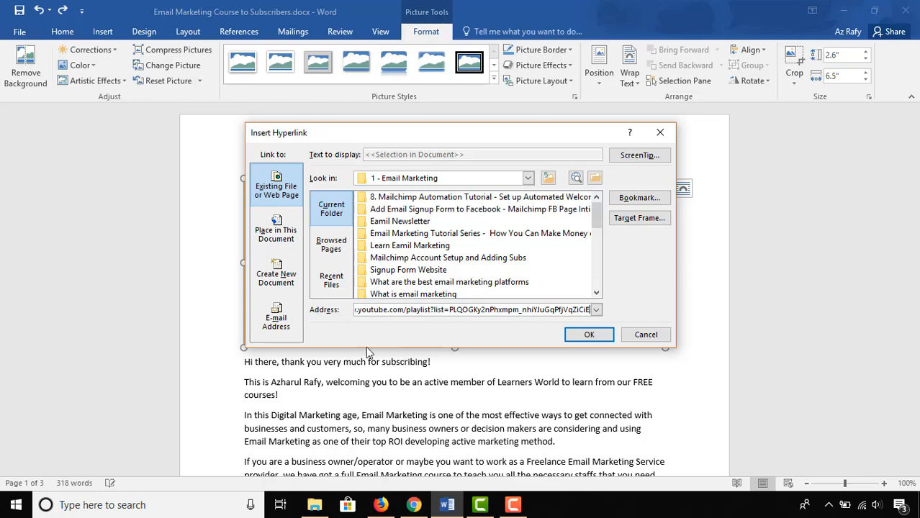
left_click(589, 335)
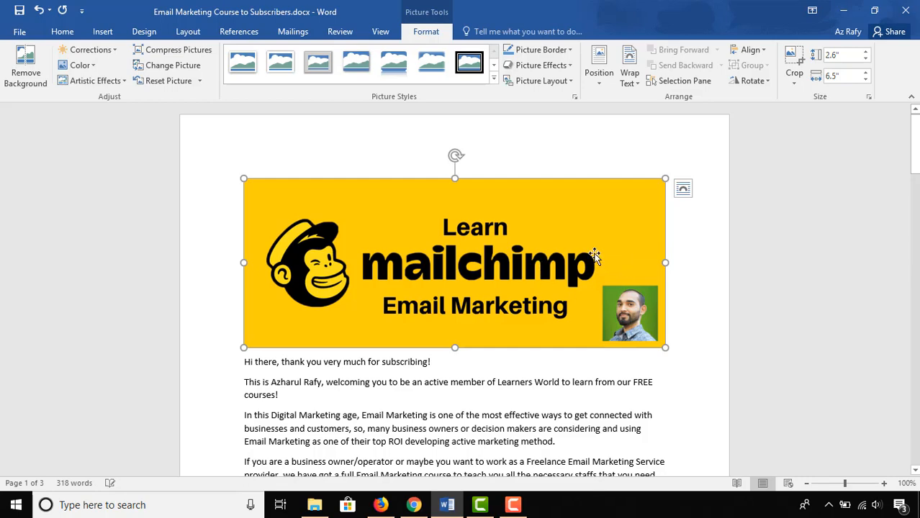
scroll(646, 303, "down", 8)
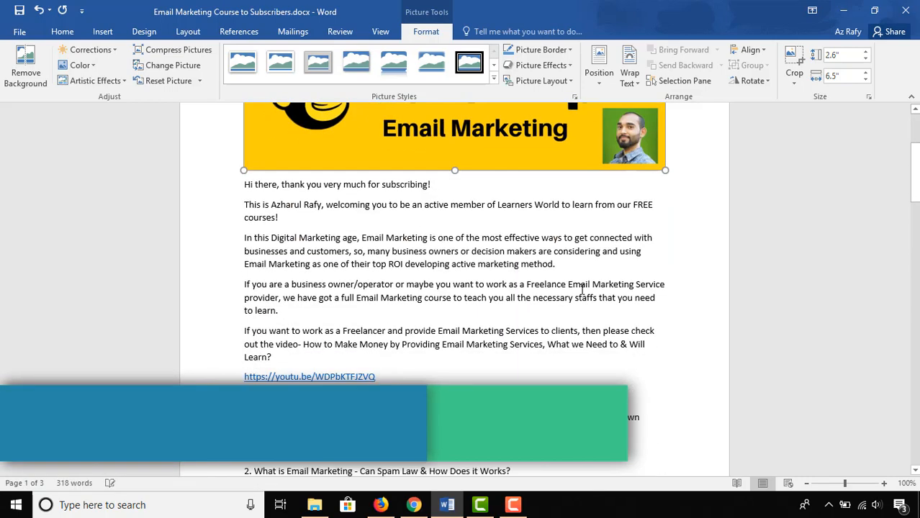
scroll(646, 303, "down", 1)
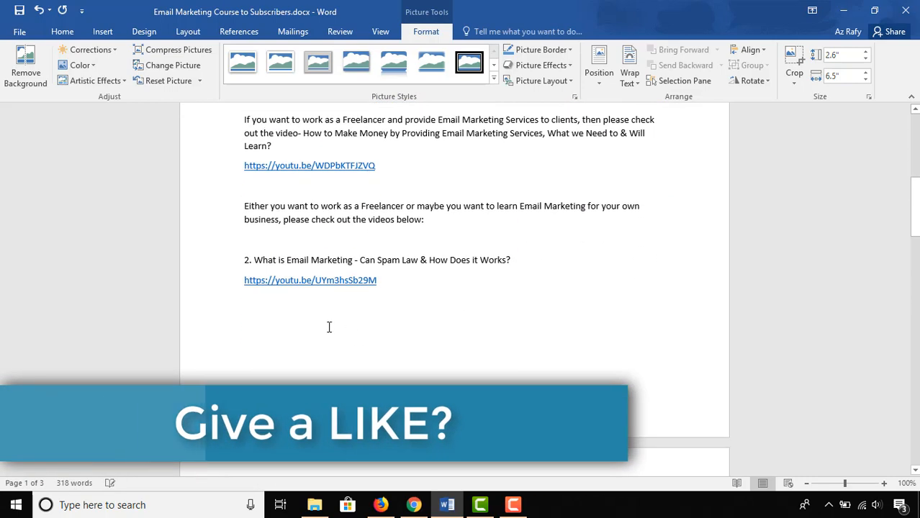
scroll(443, 303, "down", 1)
scroll(443, 303, "down", 8)
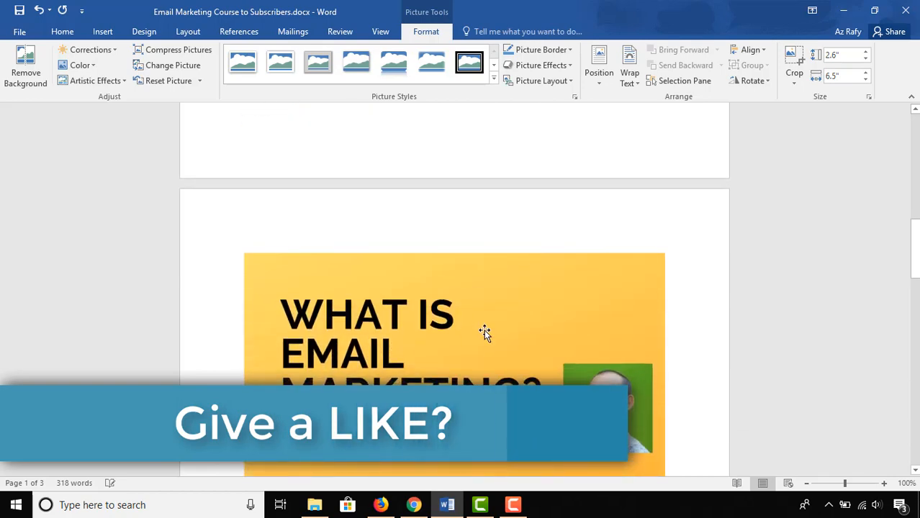
left_click(484, 330)
scroll(480, 287, "up", 8)
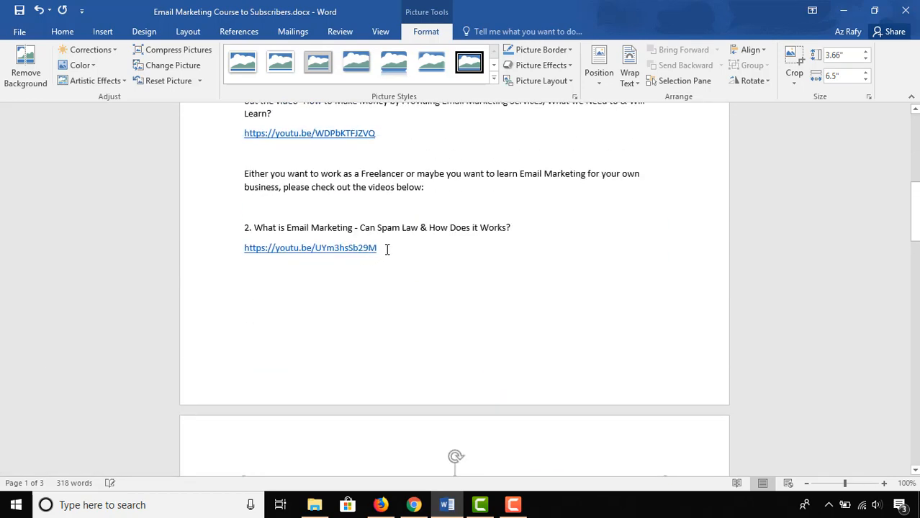
left_click_drag(387, 249, 241, 252)
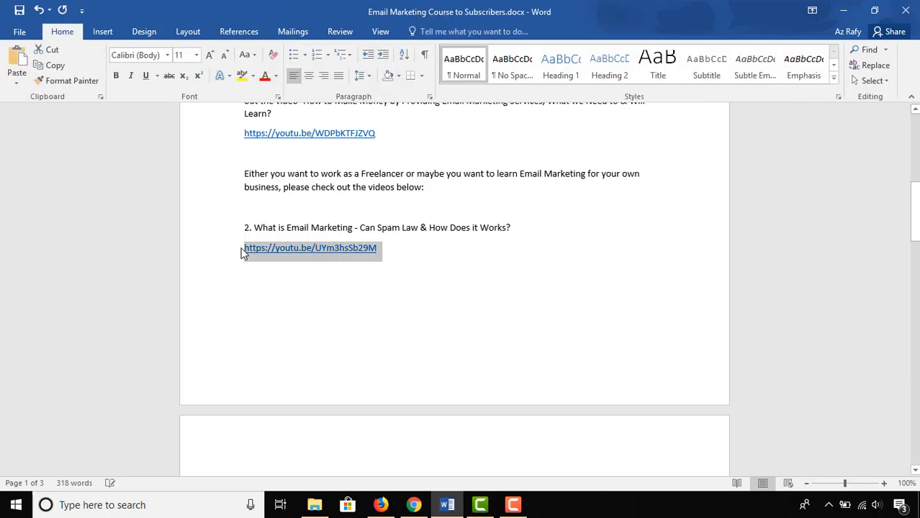
right_click(249, 252)
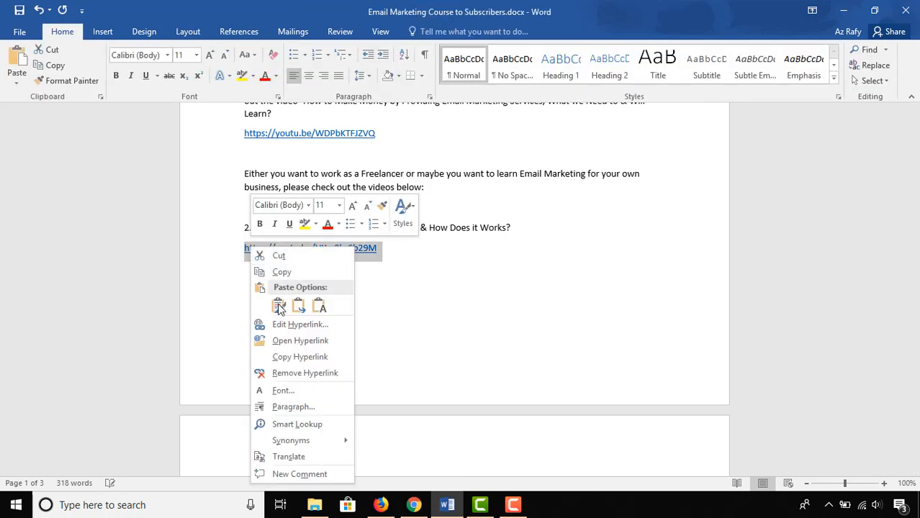
left_click(279, 271)
scroll(388, 300, "down", 8)
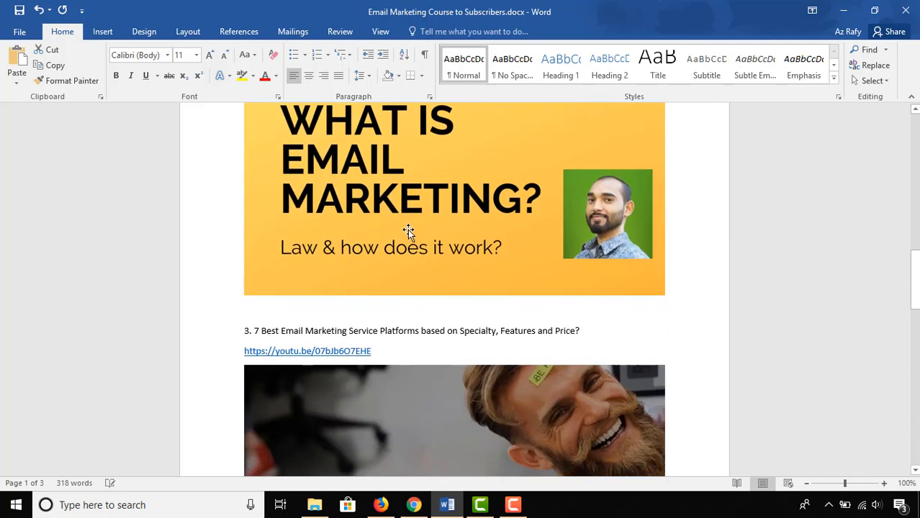
left_click(407, 232)
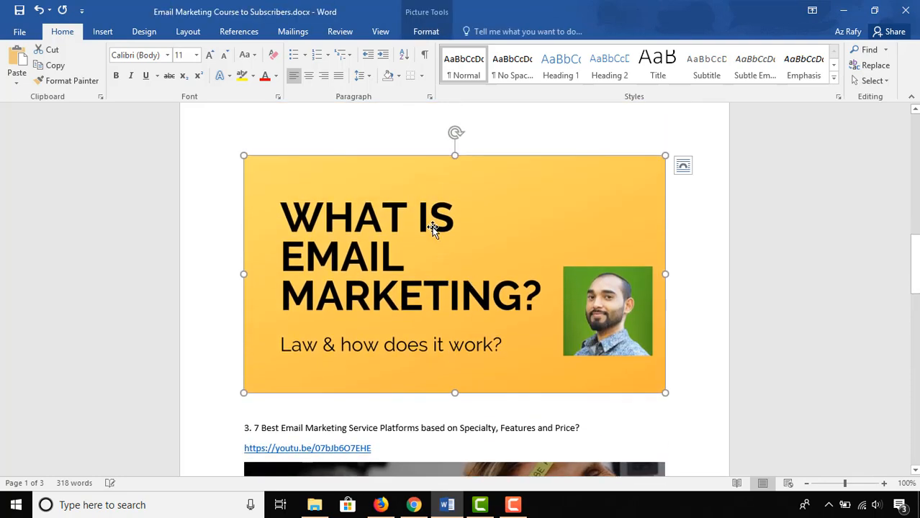
right_click(429, 223)
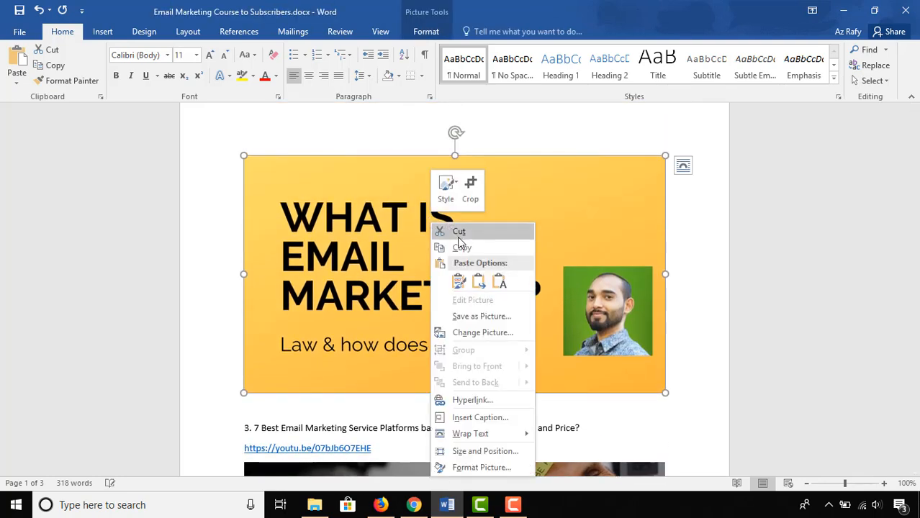
left_click(471, 401)
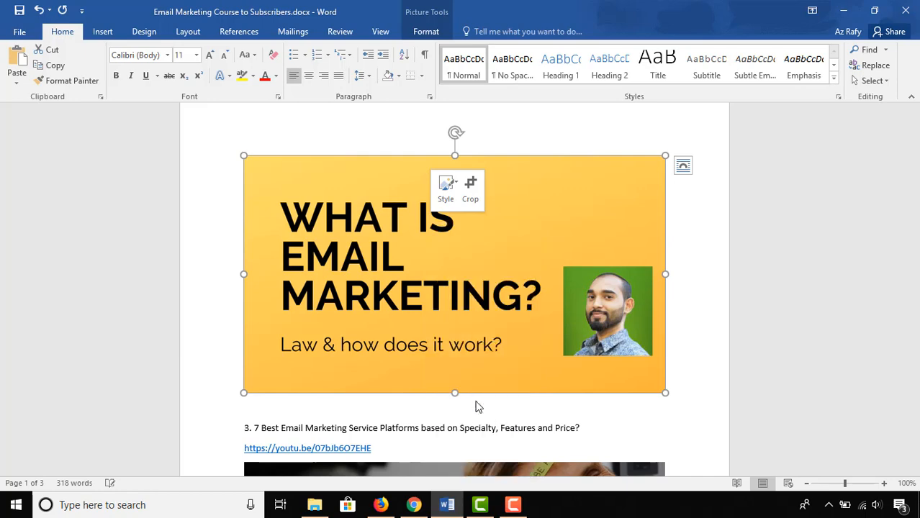
right_click(445, 309)
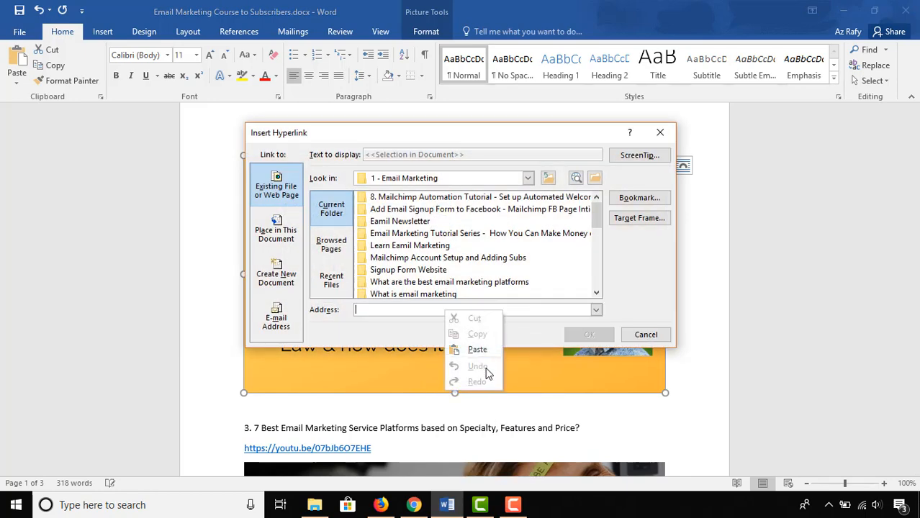
left_click(448, 350)
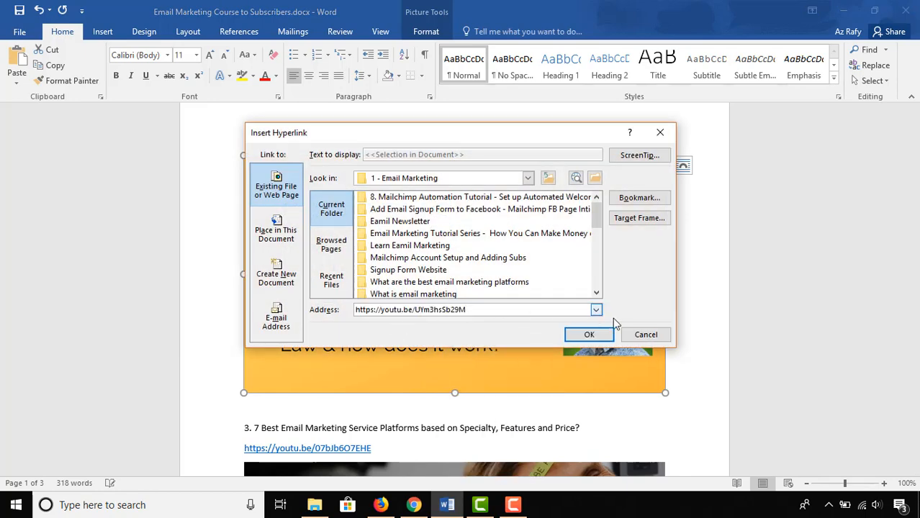
left_click(589, 335)
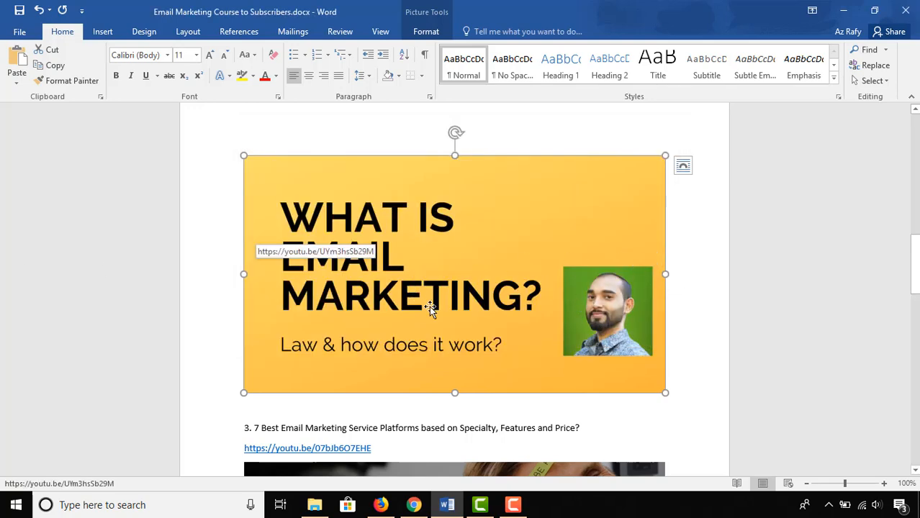
scroll(459, 272, "down", 3)
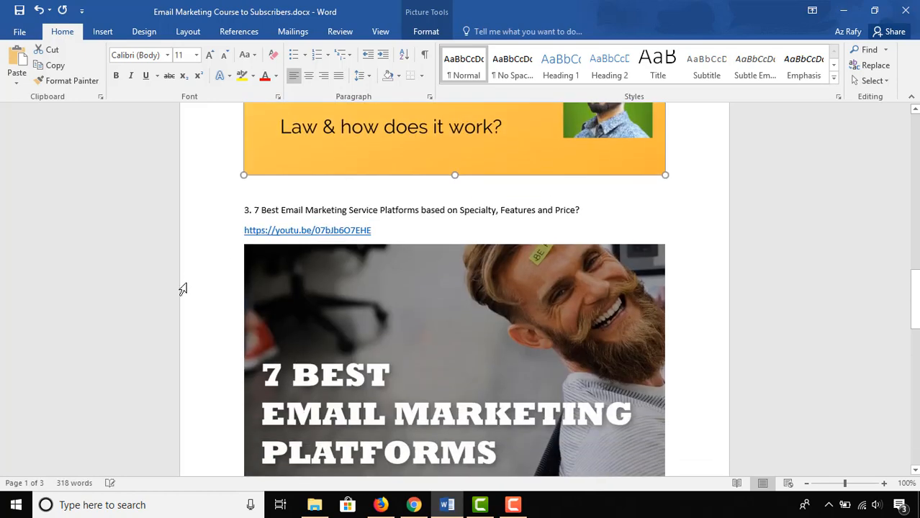
left_click(382, 224)
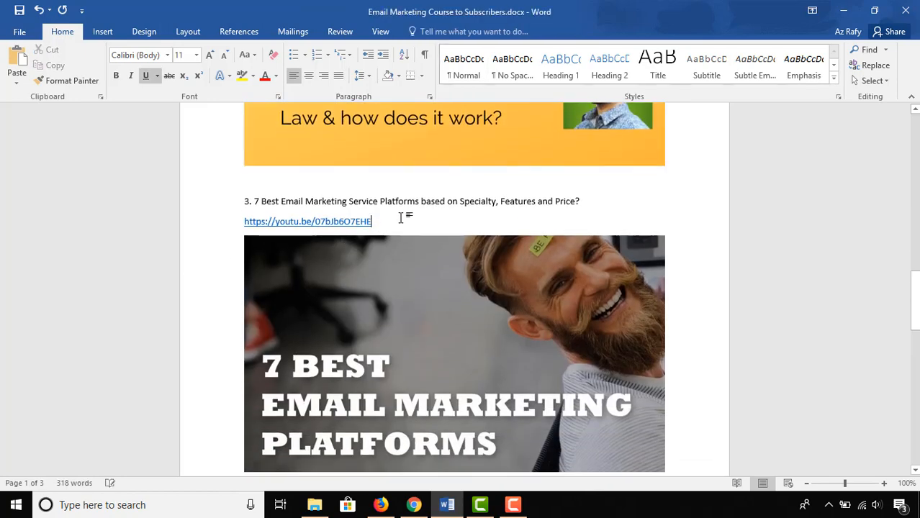
left_click_drag(390, 219, 245, 219)
right_click(244, 220)
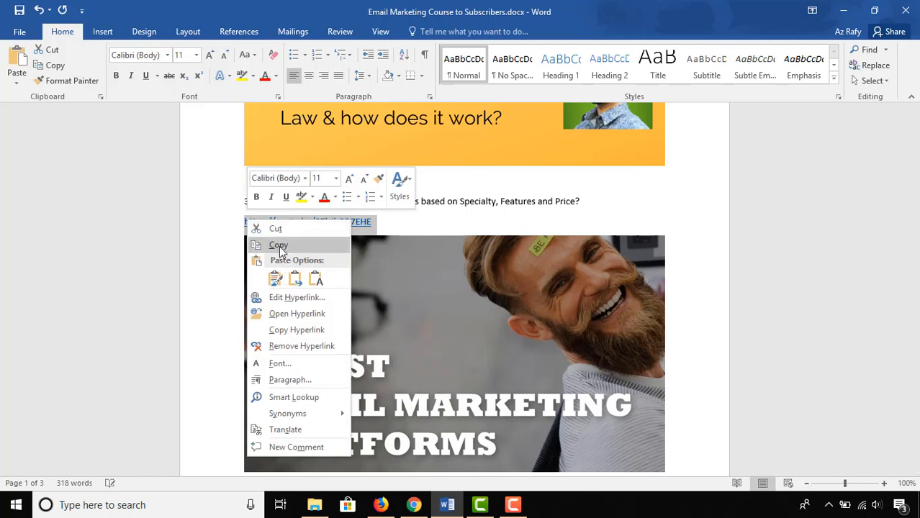
left_click(279, 245)
Hyperlink the "7 Best Email Marketing Platforms" picture to the copied item 3 video link.
left_click(454, 316)
scroll(497, 316, "down", 3)
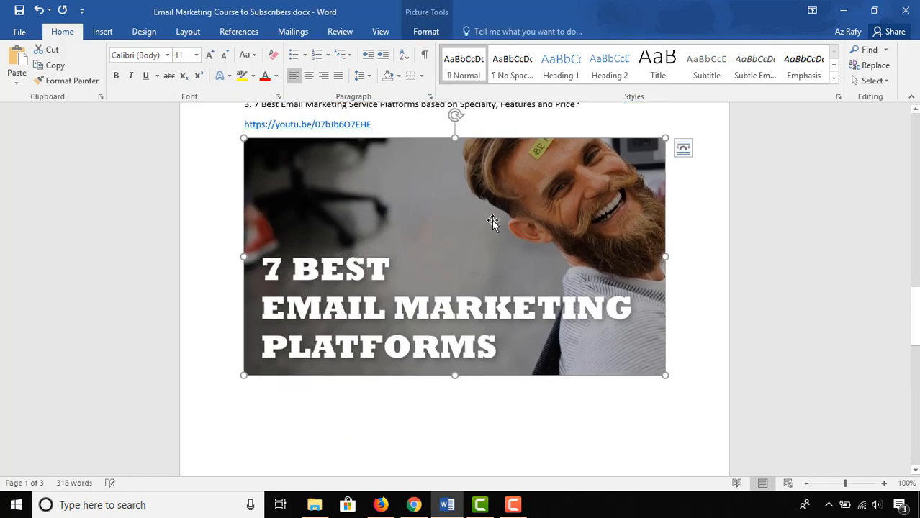
right_click(492, 222)
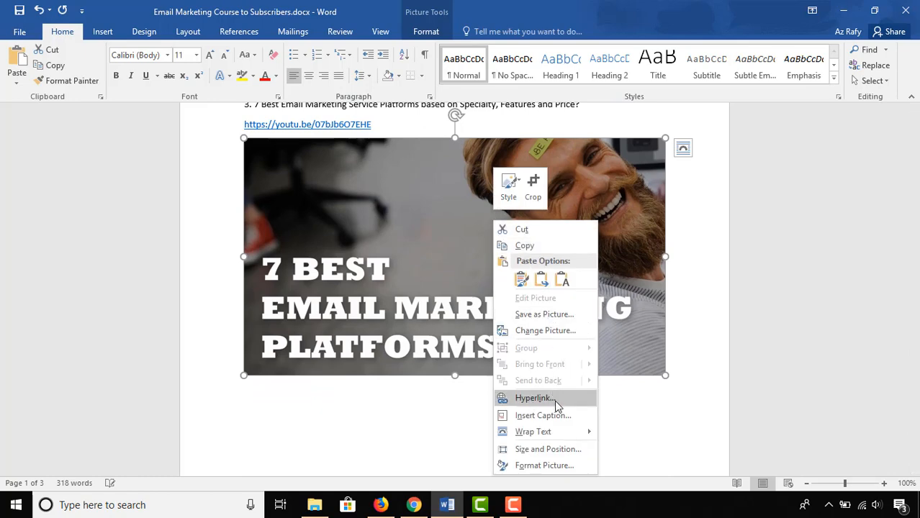
left_click(534, 398)
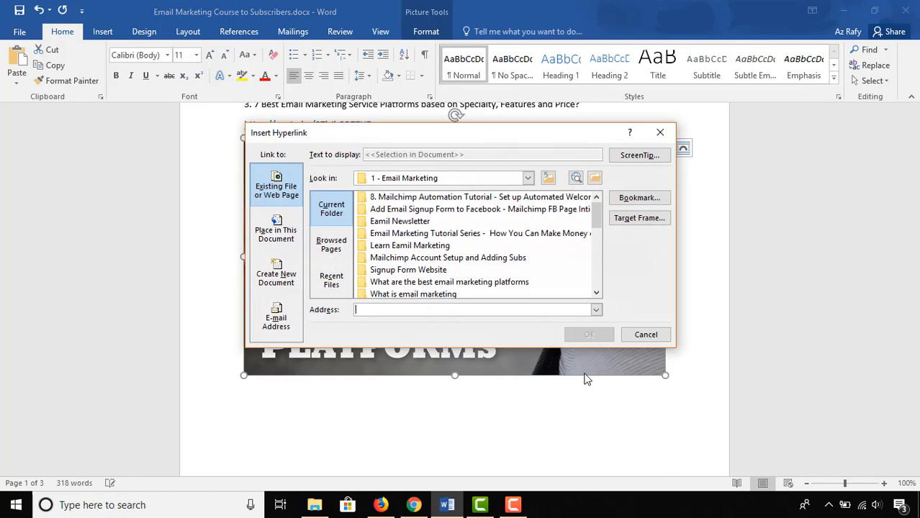
right_click(425, 308)
left_click(455, 348)
left_click(589, 334)
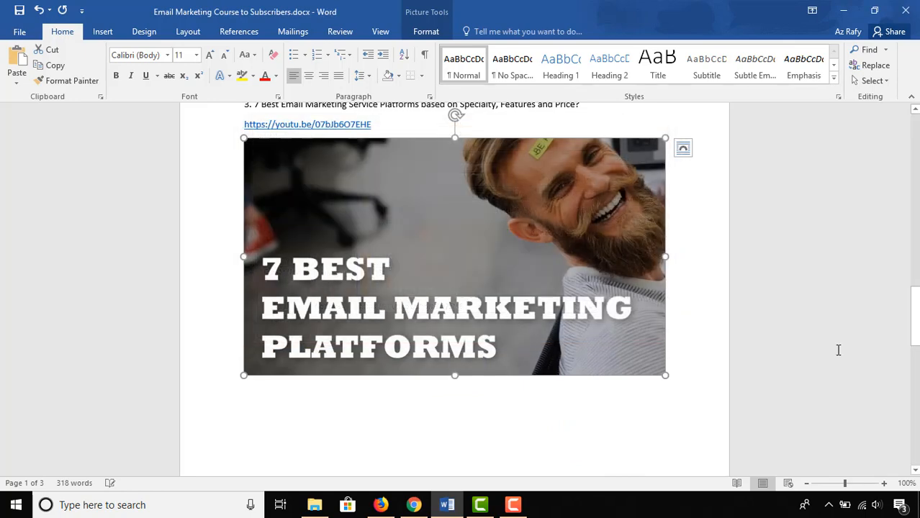
scroll(328, 329, "down", 10)
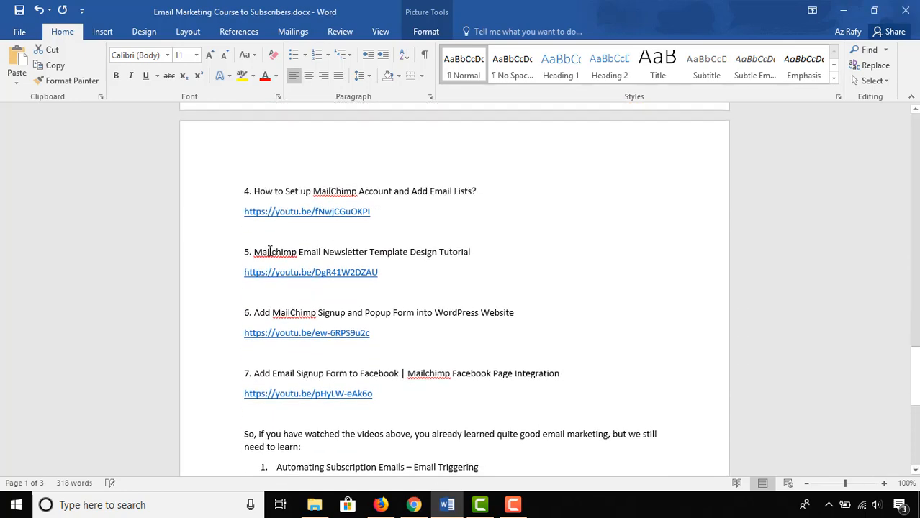
scroll(468, 387, "down", 3)
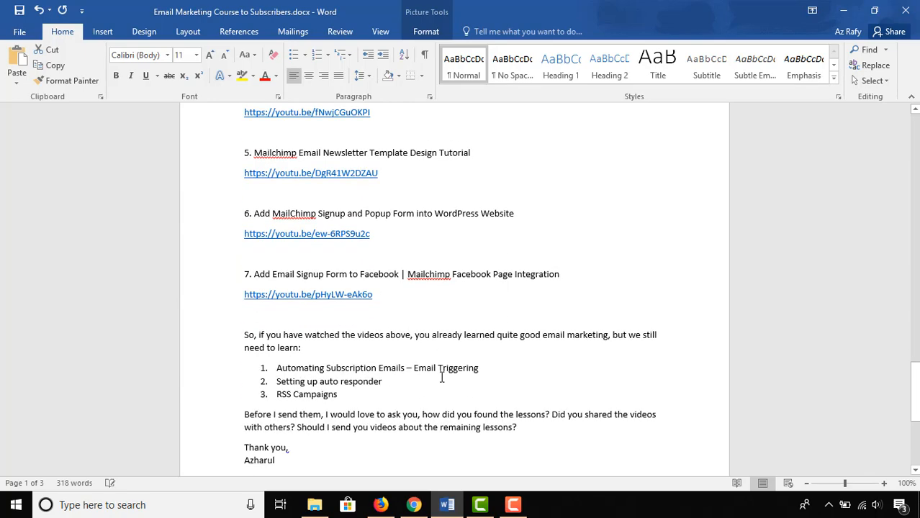
scroll(440, 378, "up", 10)
scroll(547, 385, "up", 4)
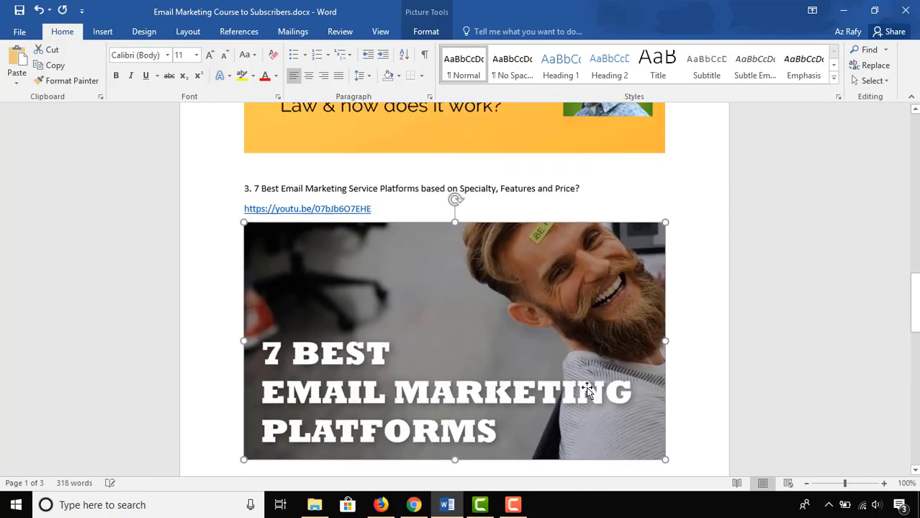
Try out resizing the "7 Best Email Marketing Platforms" picture, scaling it down to about three quarters of the text width.
scroll(608, 407, "down", 3)
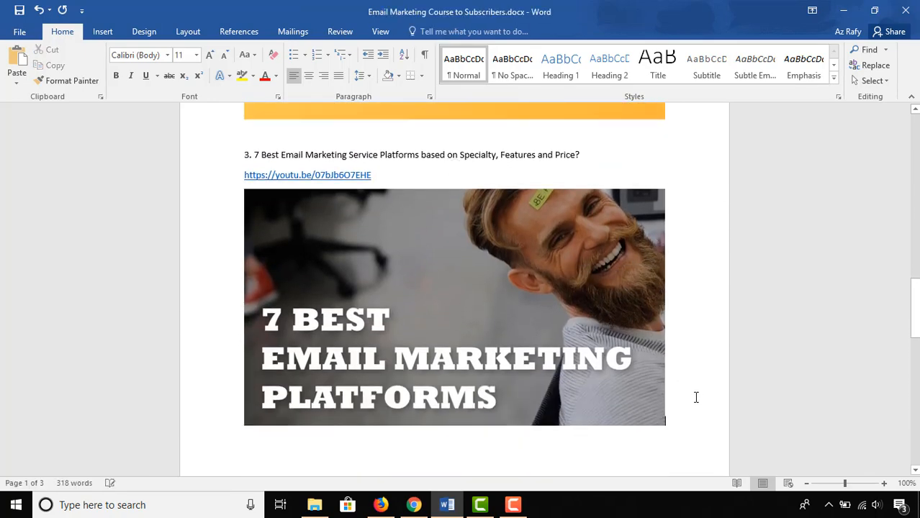
scroll(614, 302, "down", 2)
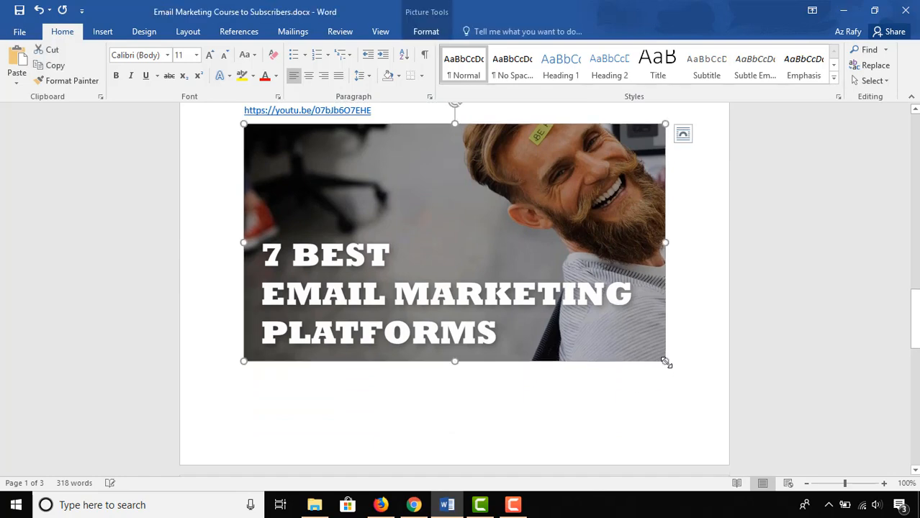
left_click_drag(665, 362, 489, 275)
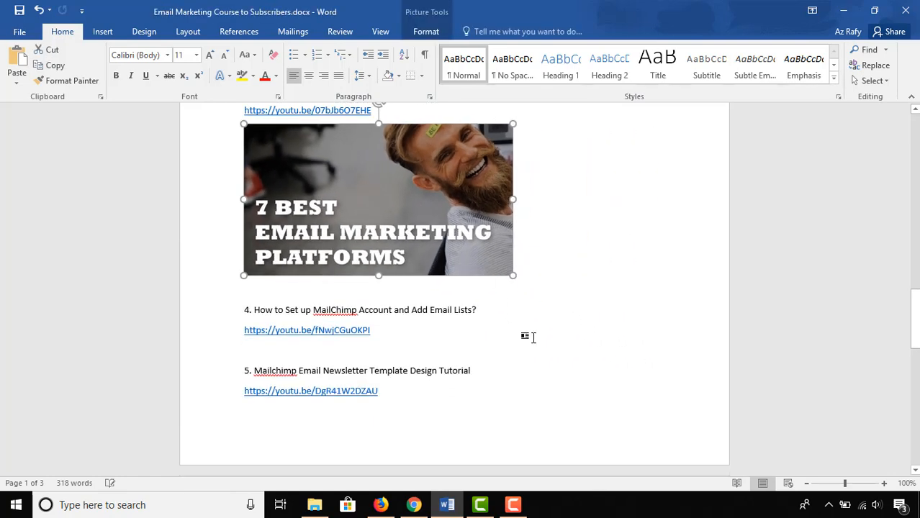
scroll(464, 233, "up", 3)
left_click_drag(510, 373, 575, 407)
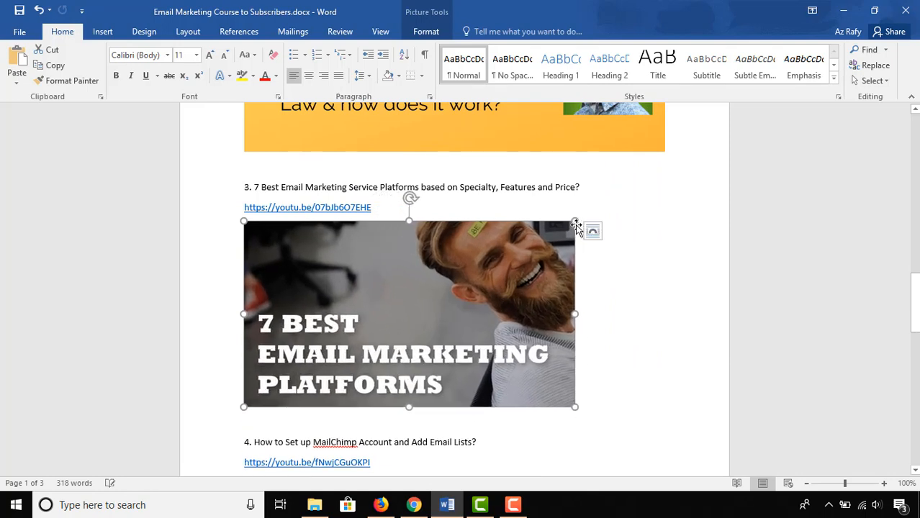
mouse_move(576, 226)
left_mouse_down()
mouse_move(544, 229)
mouse_move(568, 221)
left_mouse_up()
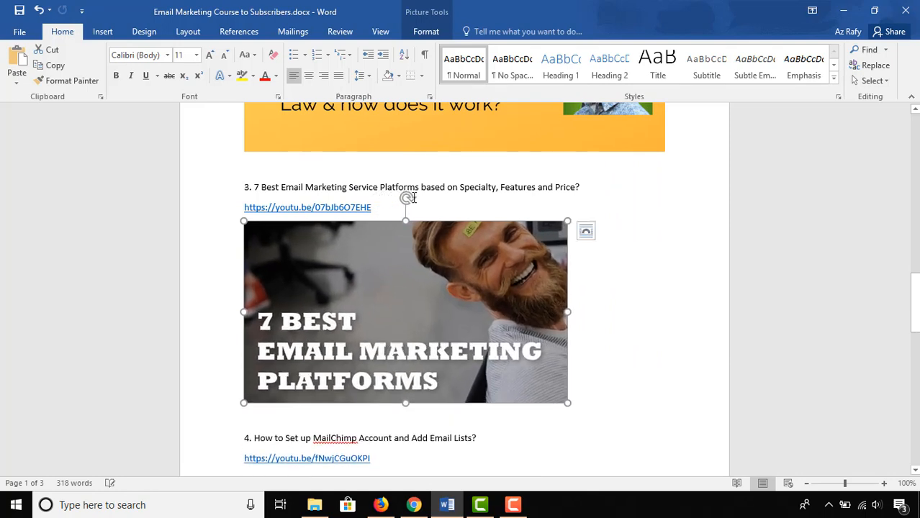
Try rotating the "7 Best Email Marketing Platforms" picture slightly clockwise.
left_click_drag(409, 199, 438, 227)
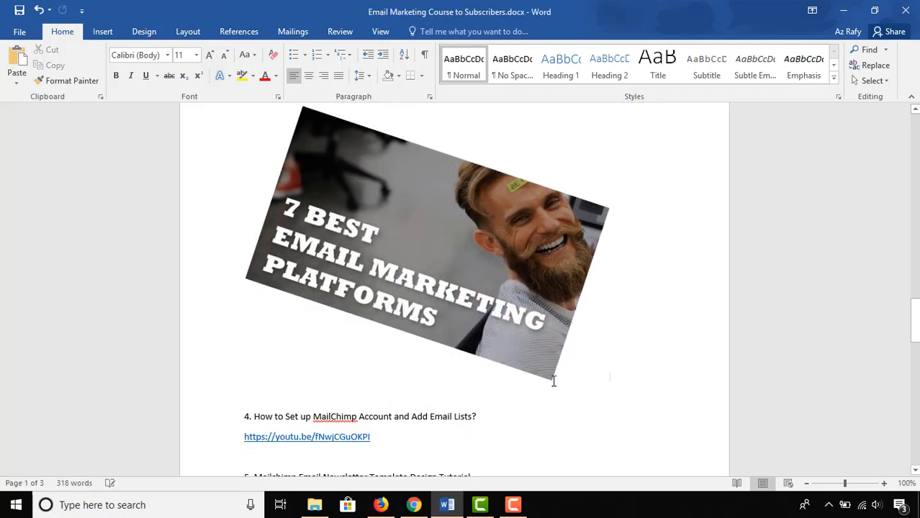
scroll(591, 316, "up", 6)
scroll(530, 351, "down", 3)
left_click(510, 315)
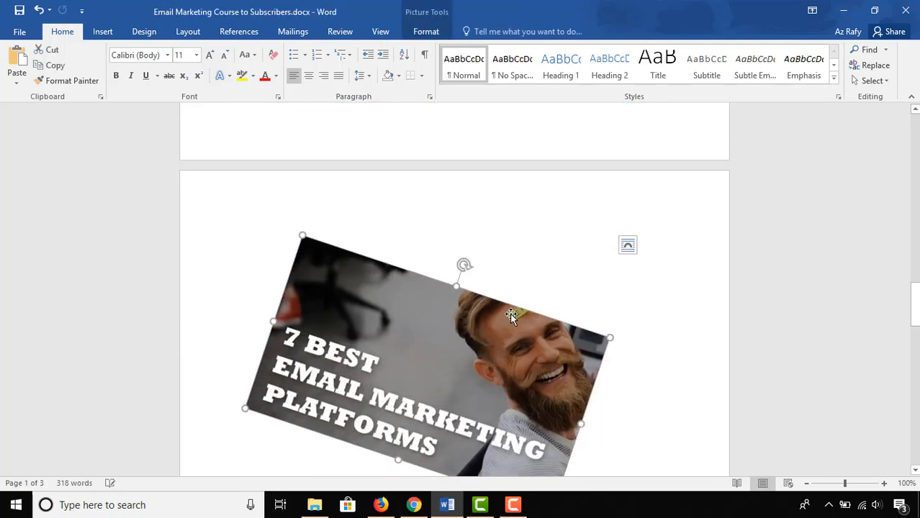
scroll(526, 311, "down", 2)
scroll(495, 285, "up", 1)
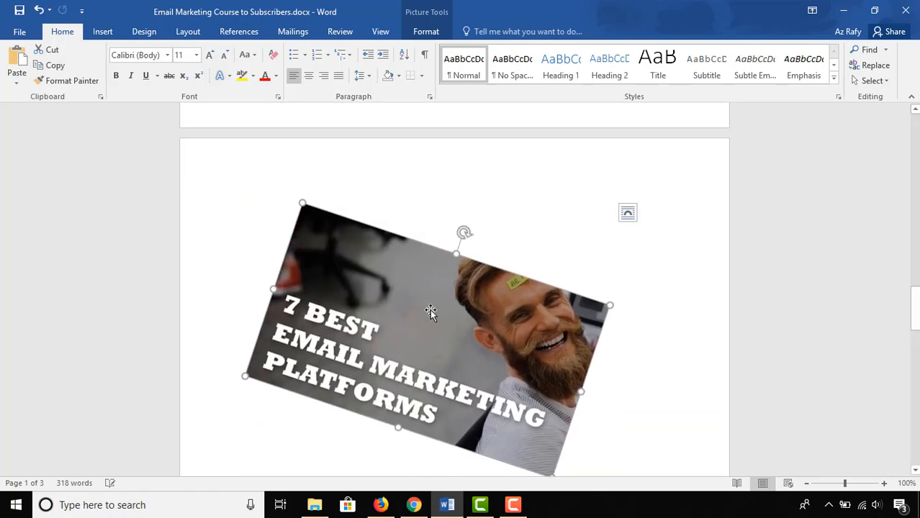
Undo the rotation and all the resizing of the "7 Best Email Marketing Platforms" picture.
left_click(35, 13)
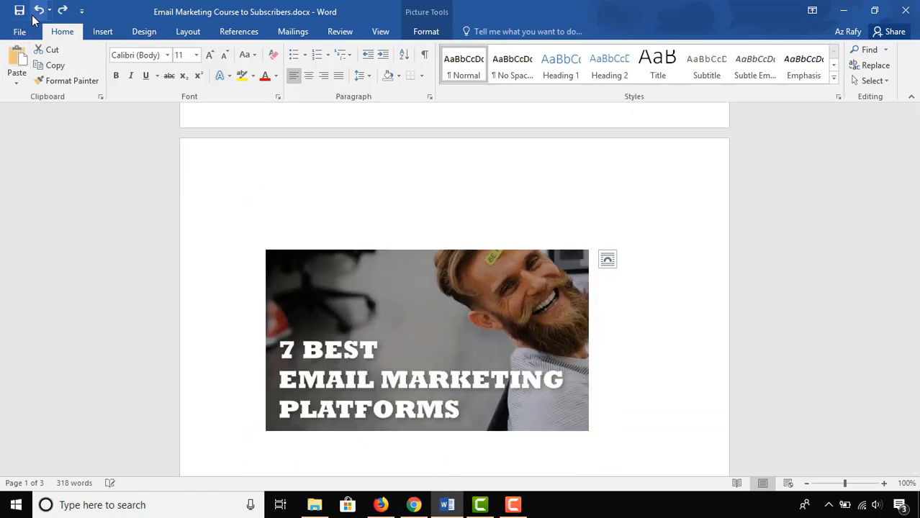
left_click(33, 14)
left_click(33, 14)
left_click(33, 15)
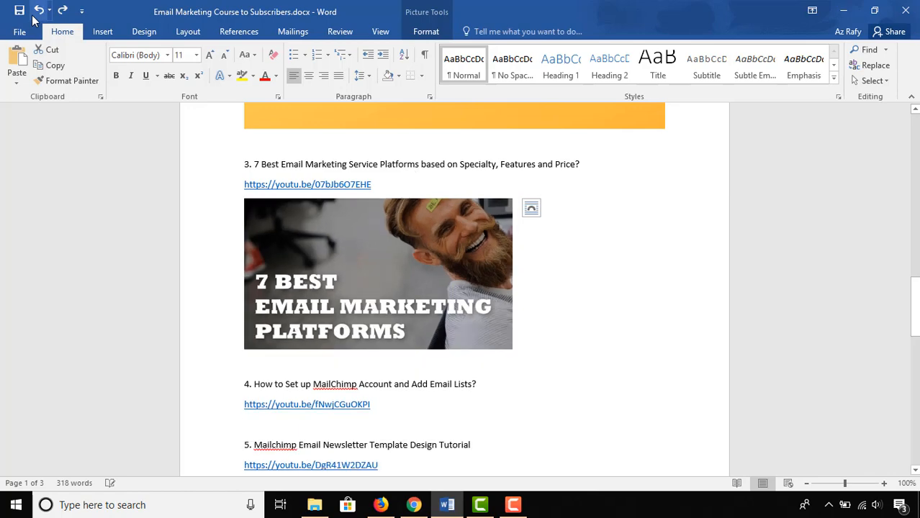
left_click(33, 14)
left_click(33, 15)
scroll(597, 302, "up", 10)
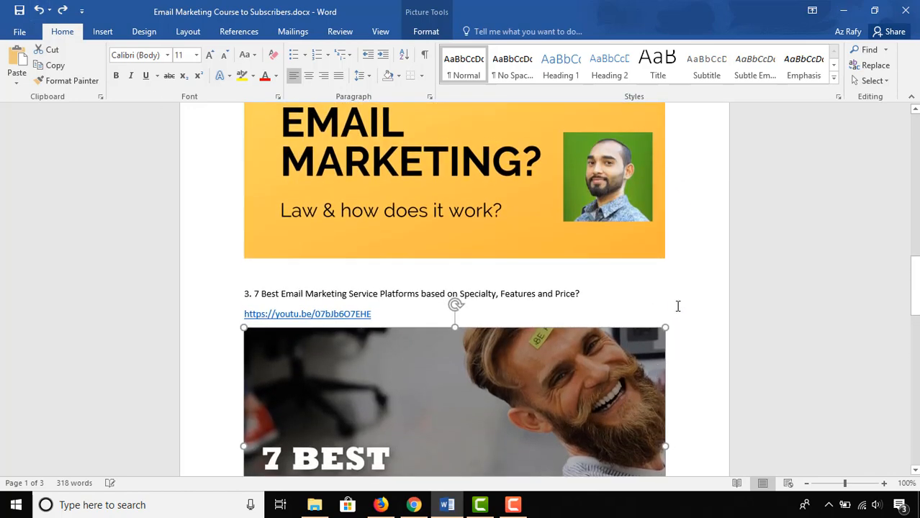